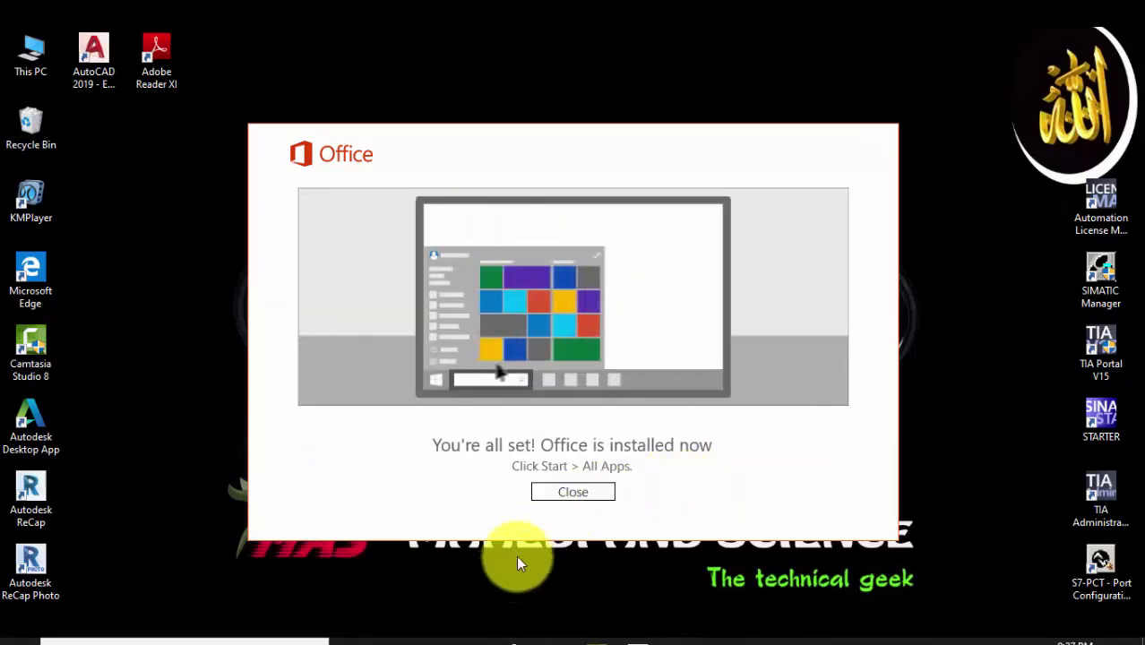
# Close the finished Office installer and launch Word 2016
pyautogui.click(573, 494)
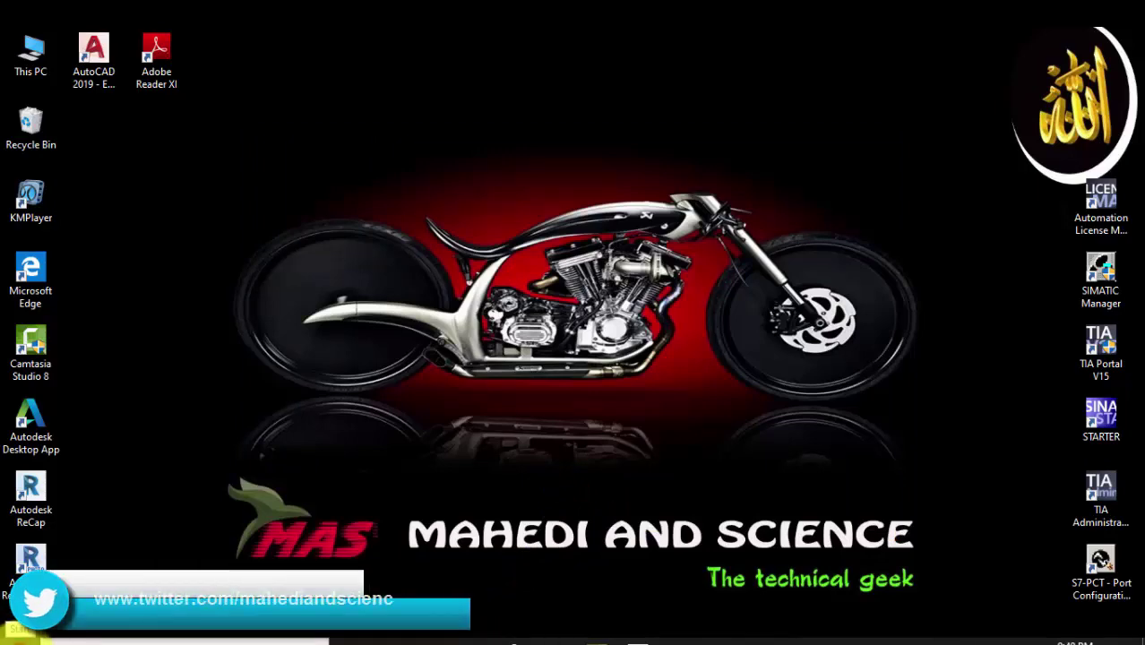
pyautogui.click(18, 633)
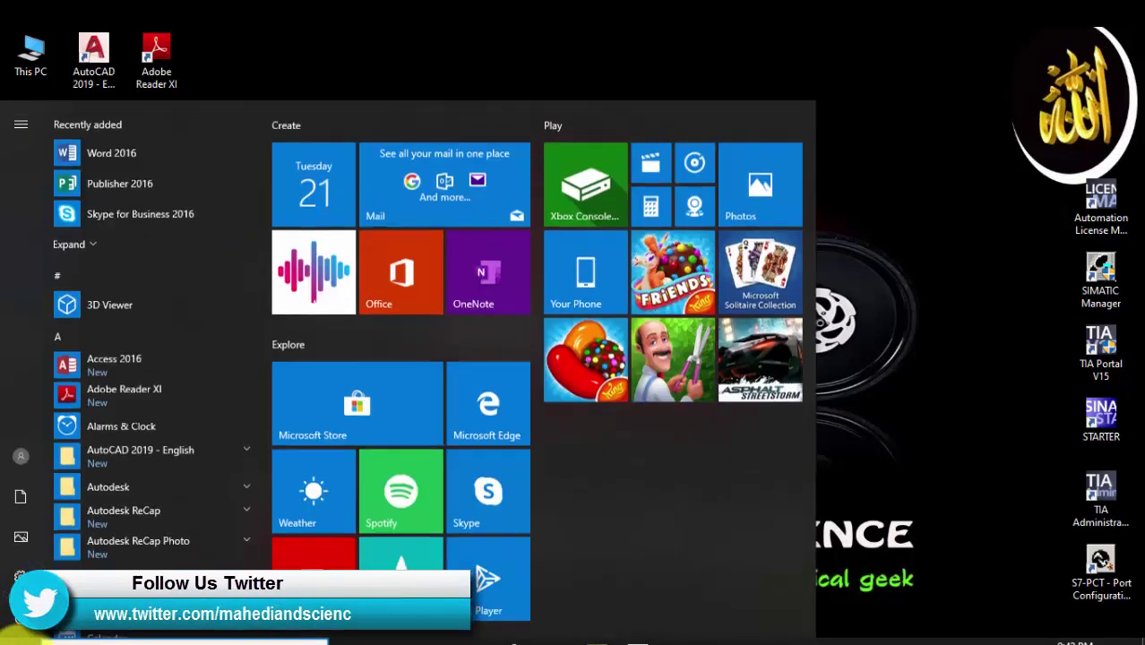
pyautogui.click(101, 150)
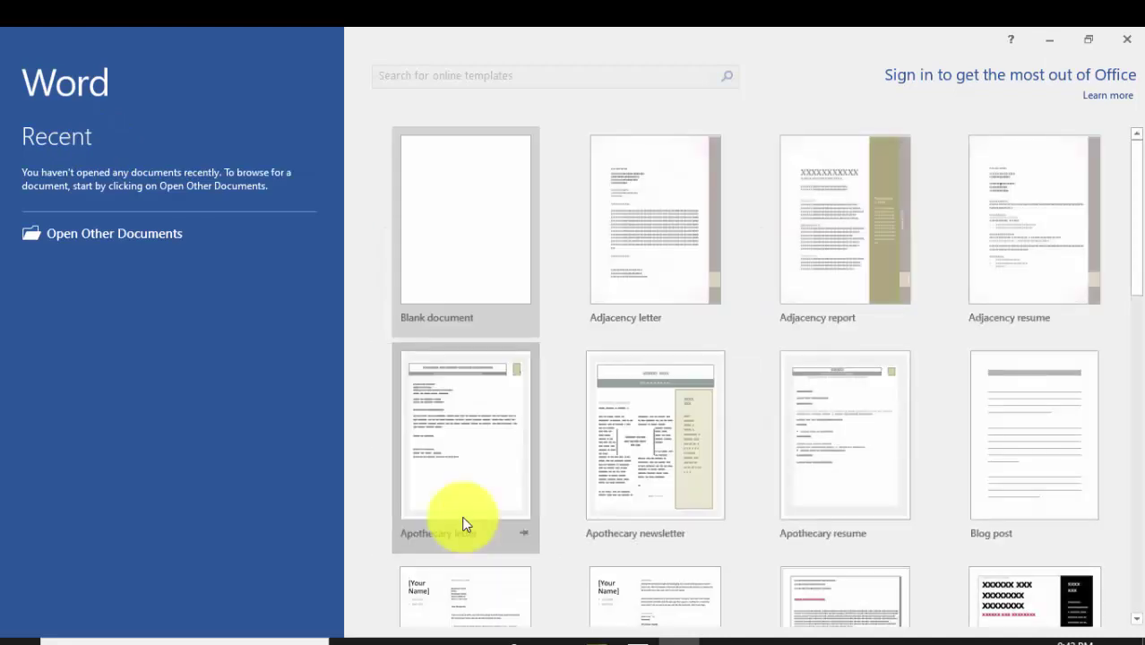
# Accept the Microsoft Office License Agreement and create a blank document
pyautogui.click(485, 250)
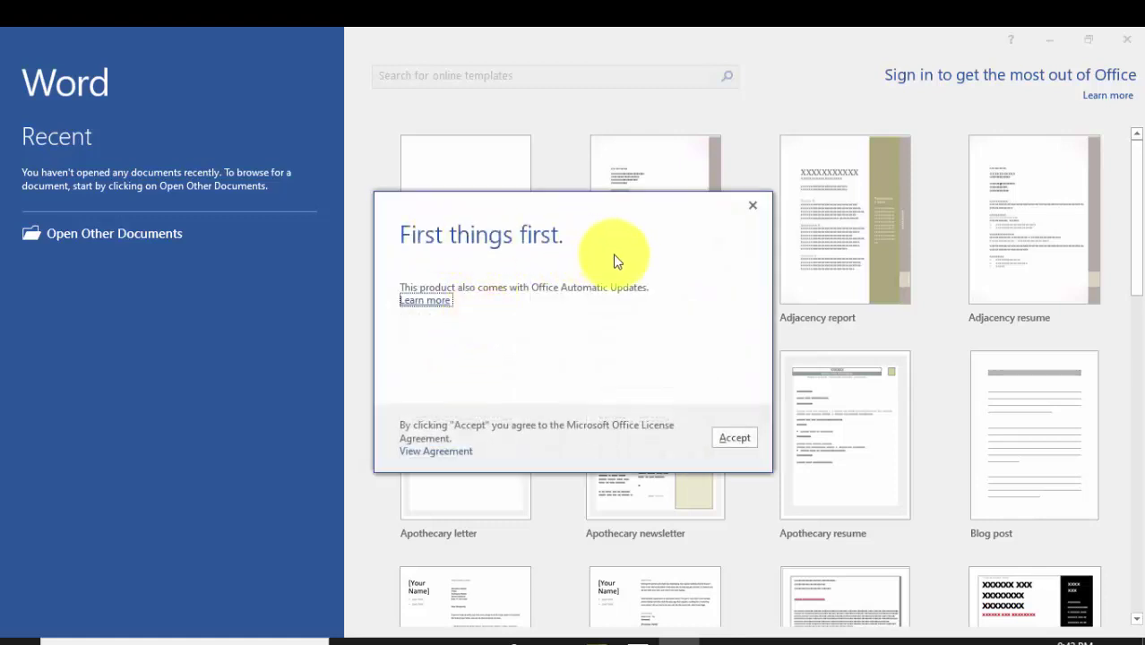
pyautogui.click(732, 439)
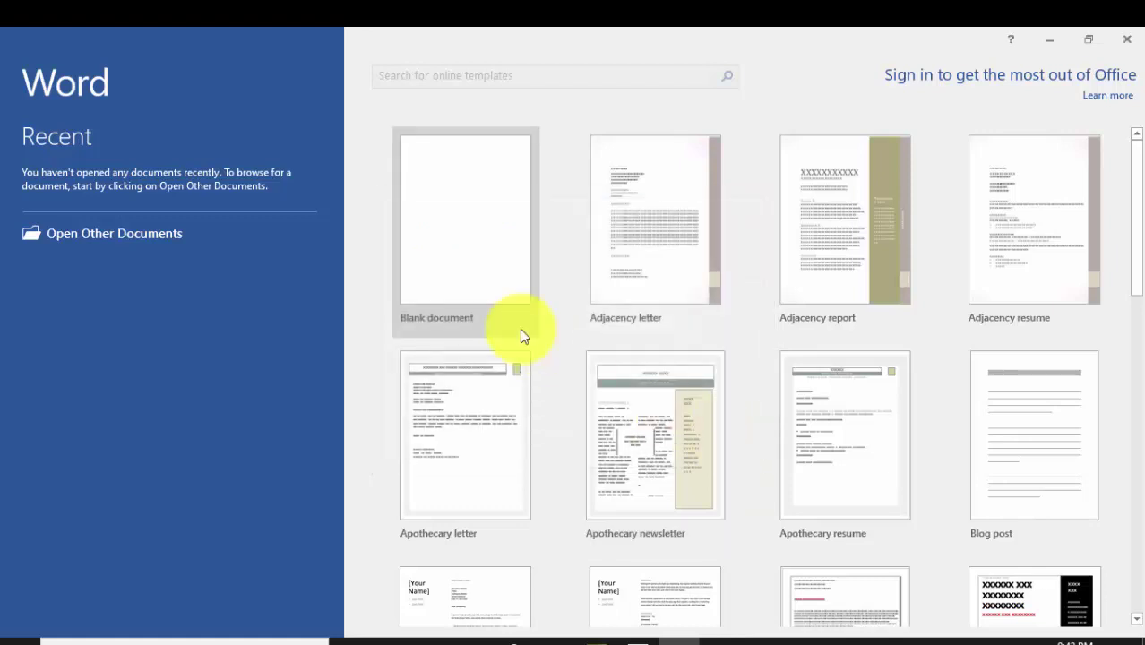
pyautogui.click(515, 279)
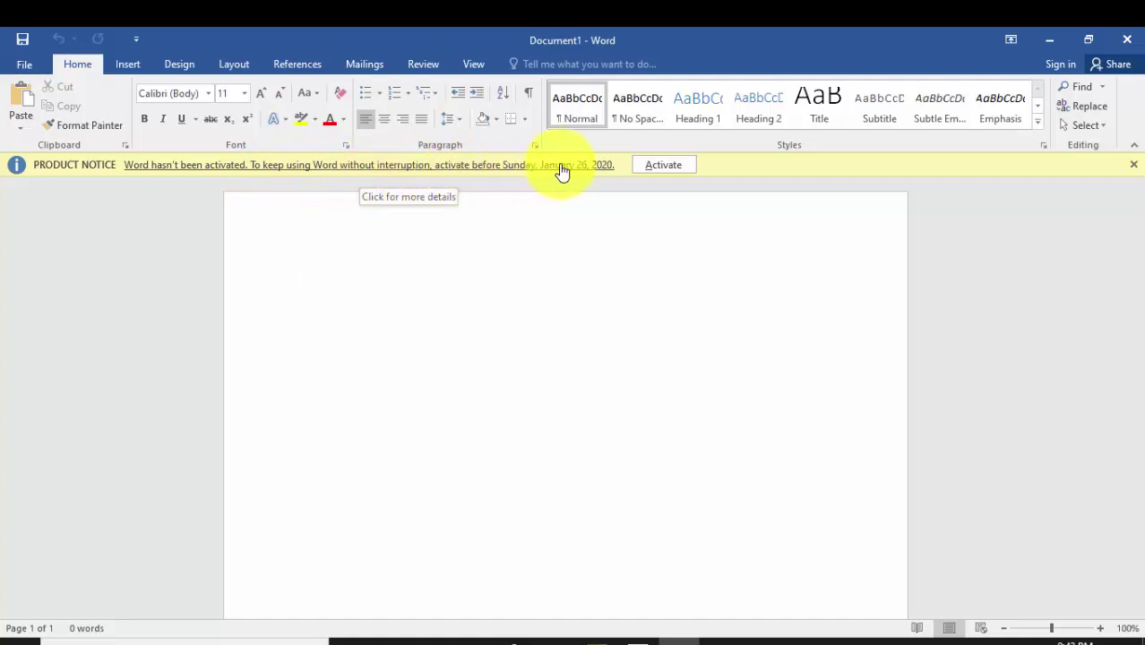
# Try to activate Word from its product notice, and close Word
pyautogui.click(661, 166)
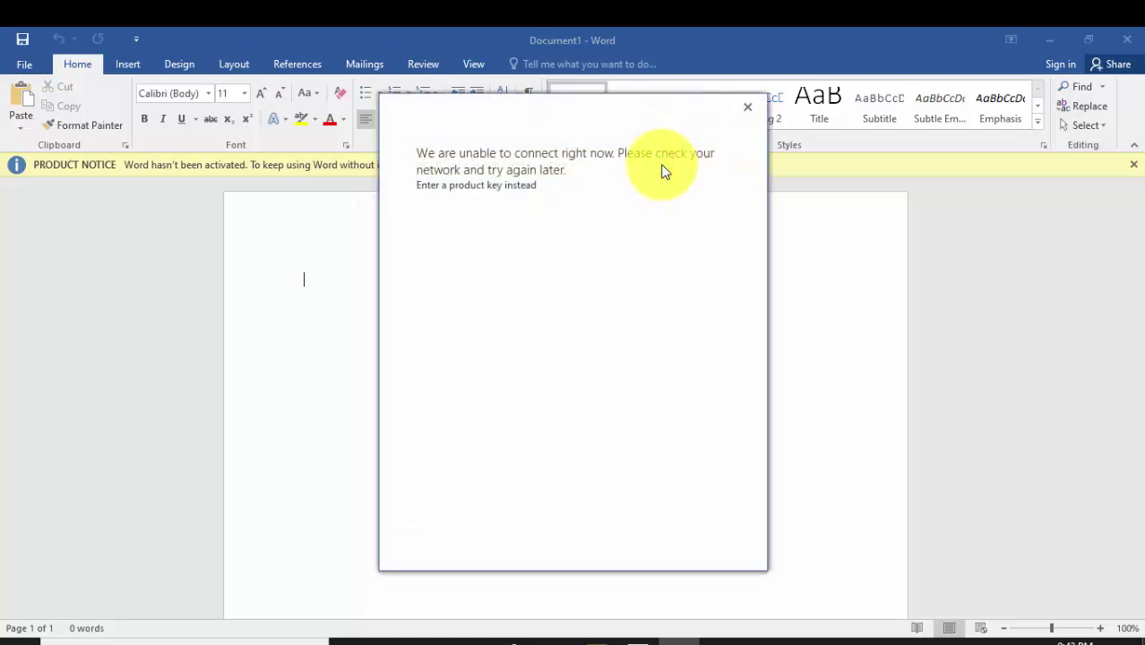
pyautogui.click(747, 107)
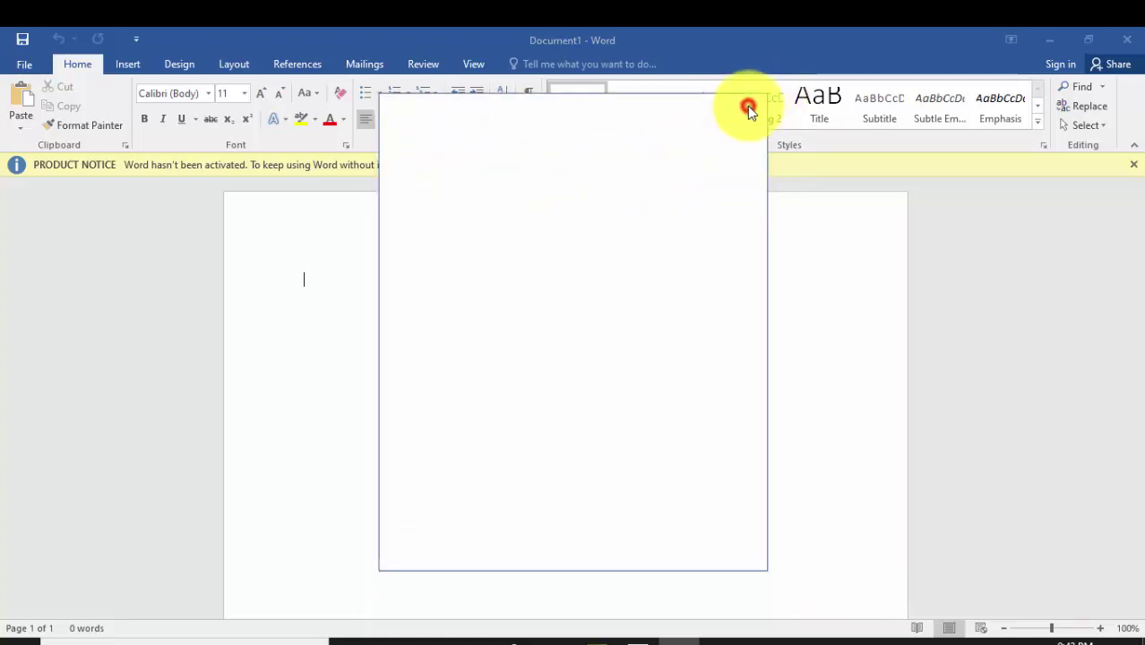
pyautogui.click(1114, 51)
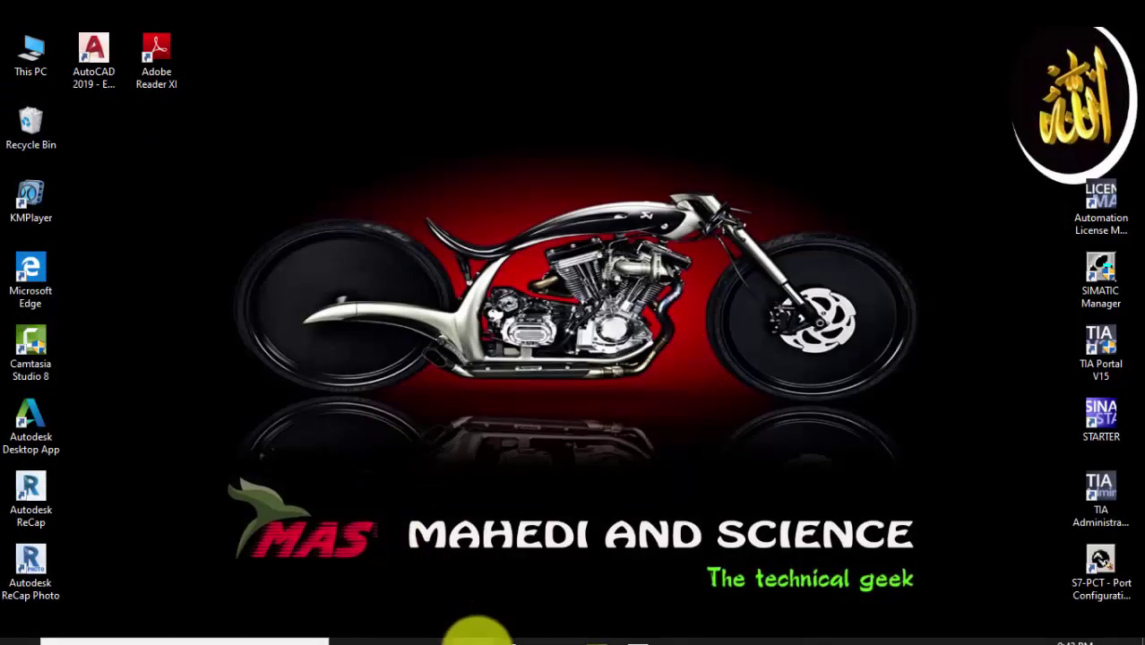
# Switch to File Explorer and run the KMSAuto Net application from the KMSAuto Net 2015 v1.3.8 Portable folder
pyautogui.click(475, 637)
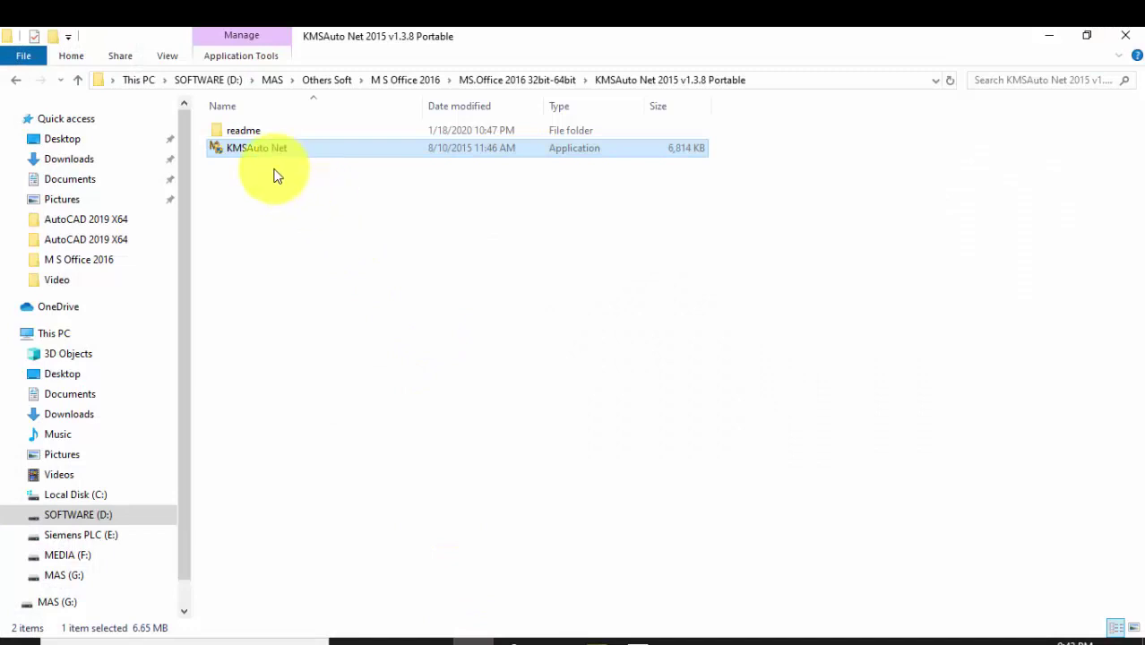
pyautogui.doubleClick(280, 147)
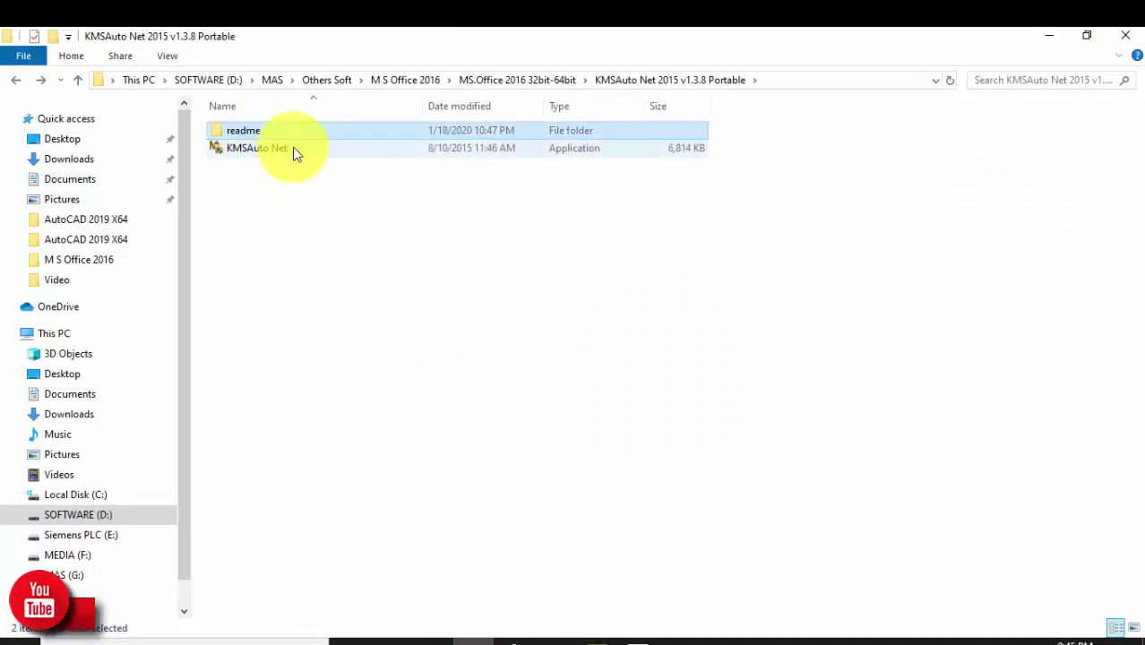
pyautogui.doubleClick(293, 149)
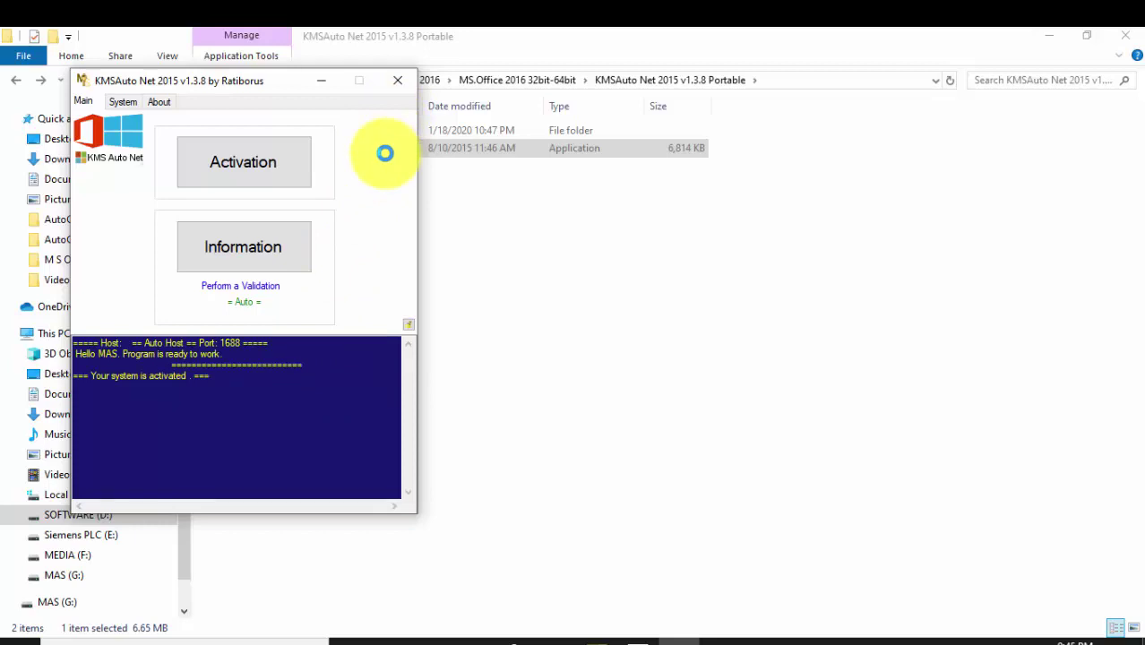
# Start the Office activation and convert Office 2016 Pro Plus from RETAIL to VL
pyautogui.click(270, 171)
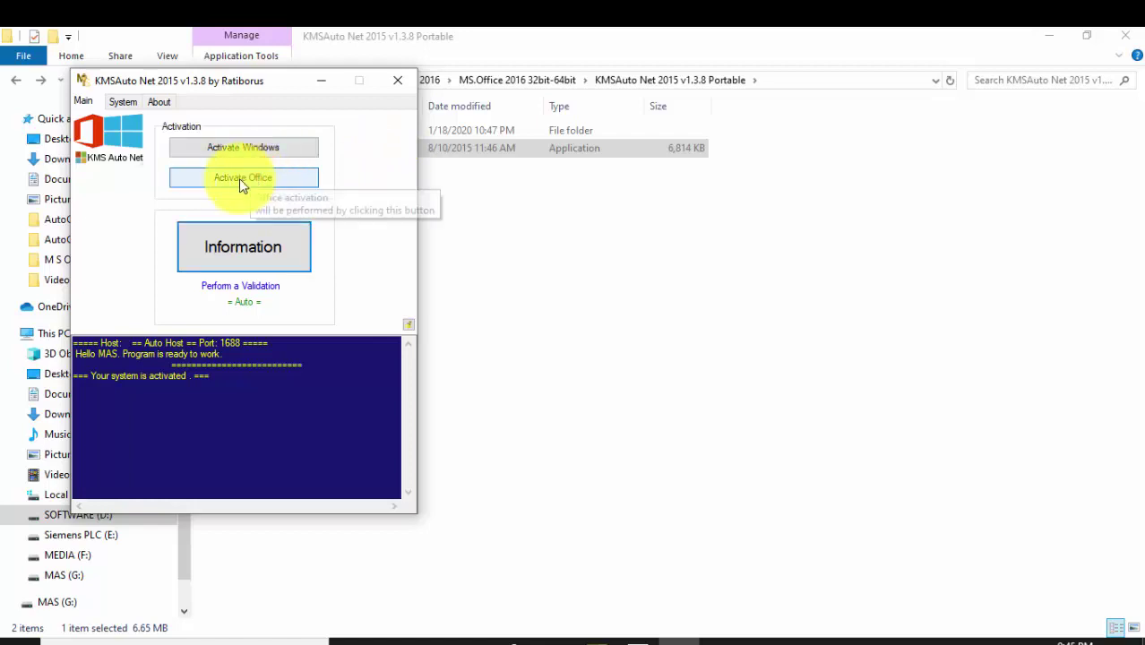
pyautogui.click(242, 179)
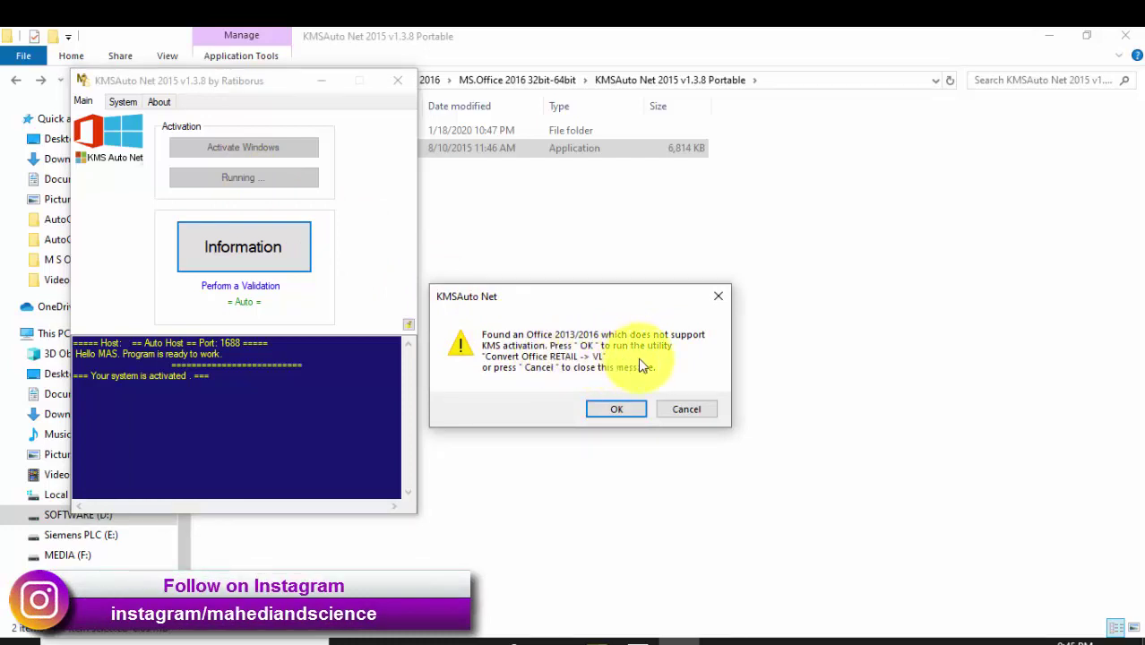
pyautogui.click(614, 409)
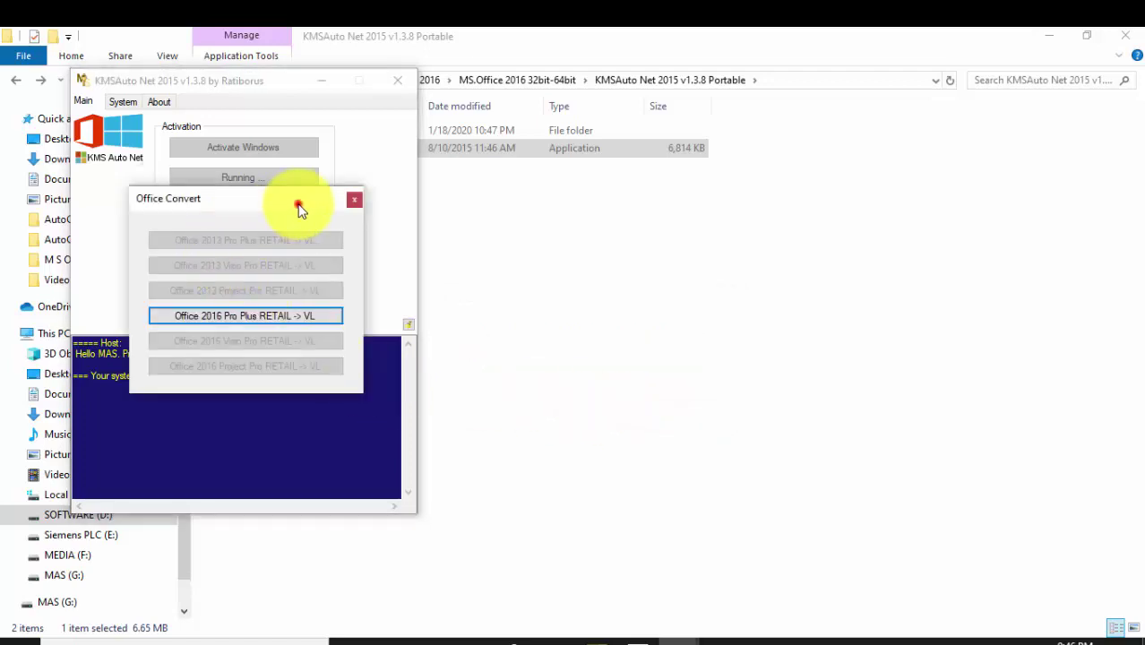
pyautogui.moveTo(298, 207); pyautogui.dragTo(637, 227)
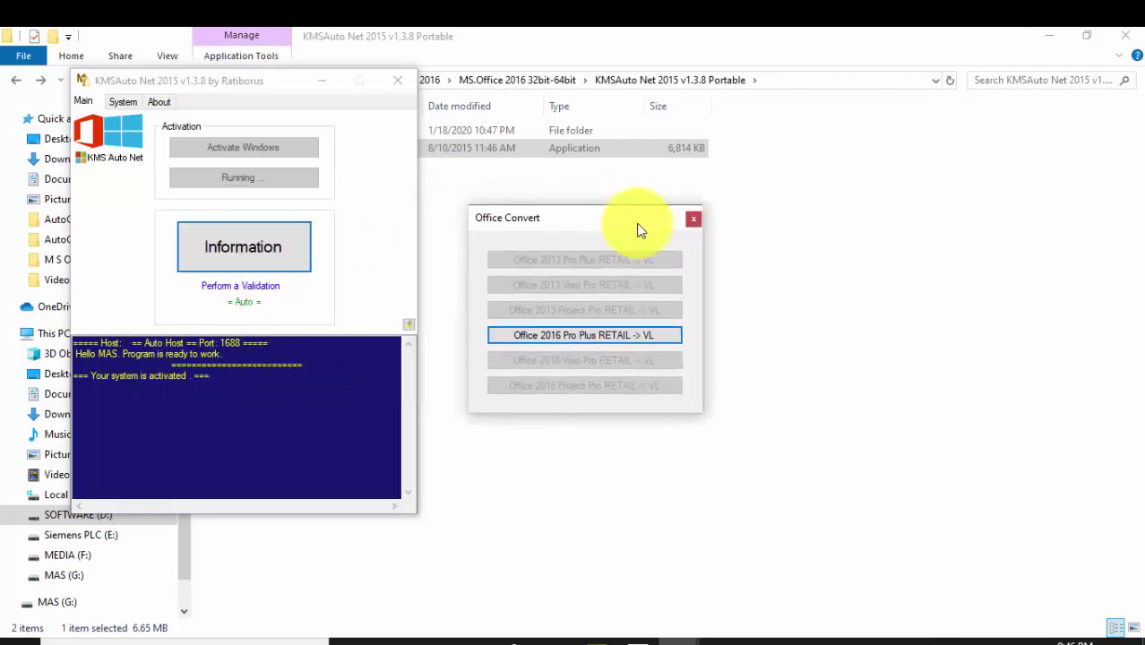
pyautogui.click(593, 336)
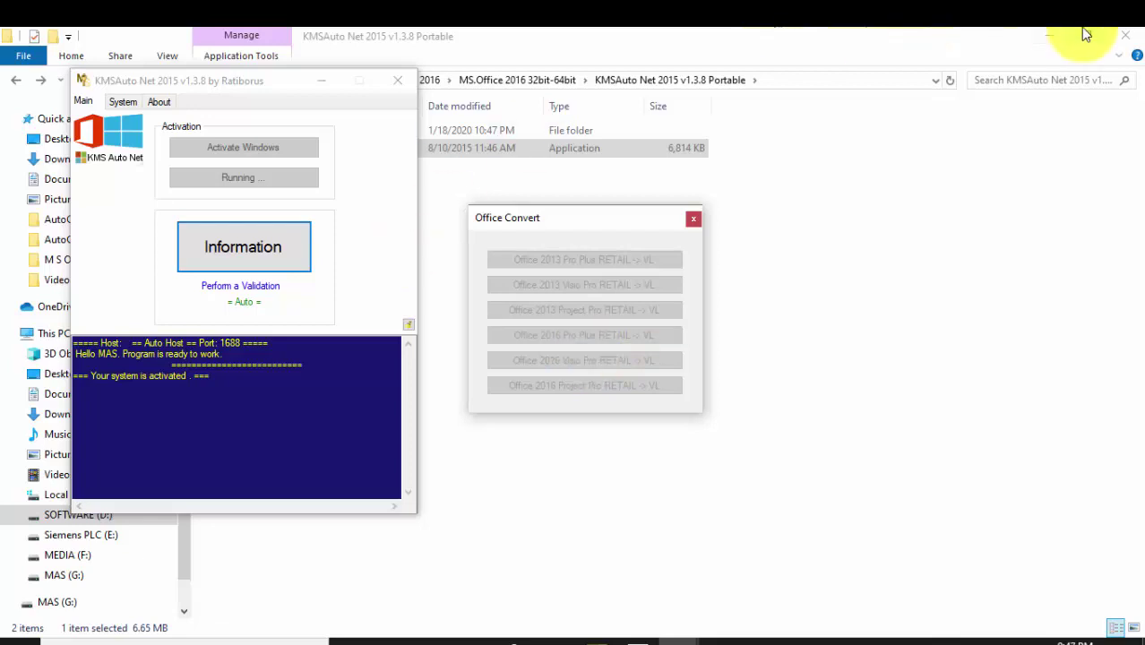
# Minimize the File Explorer window and close the Office Convert dialog
pyautogui.click(1046, 36)
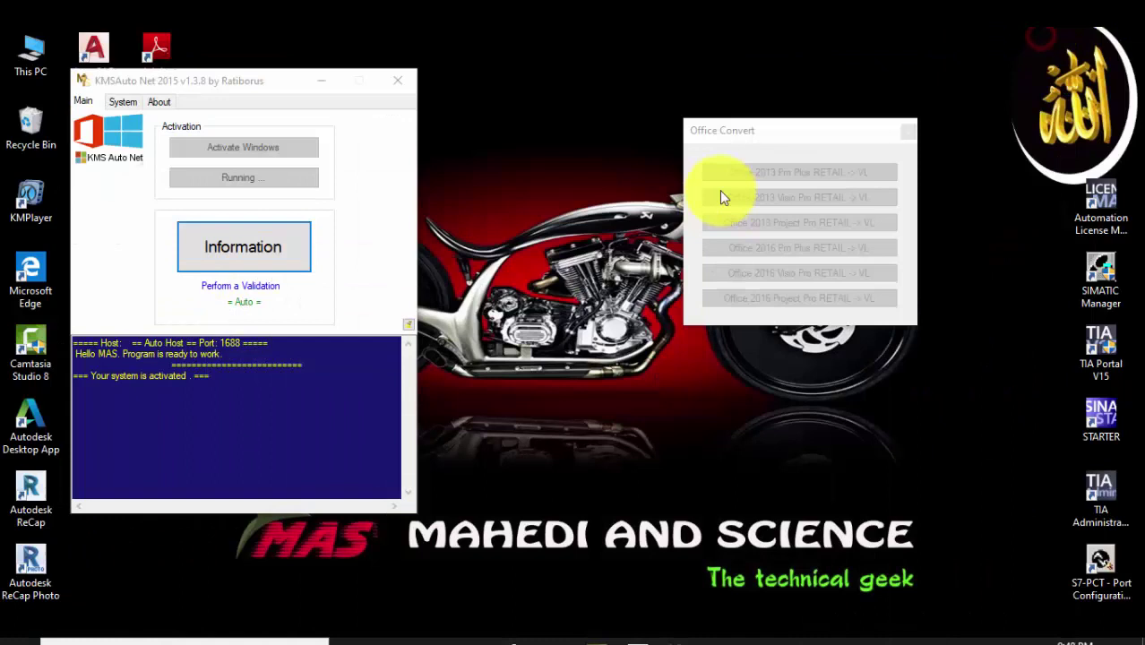
pyautogui.click(775, 127)
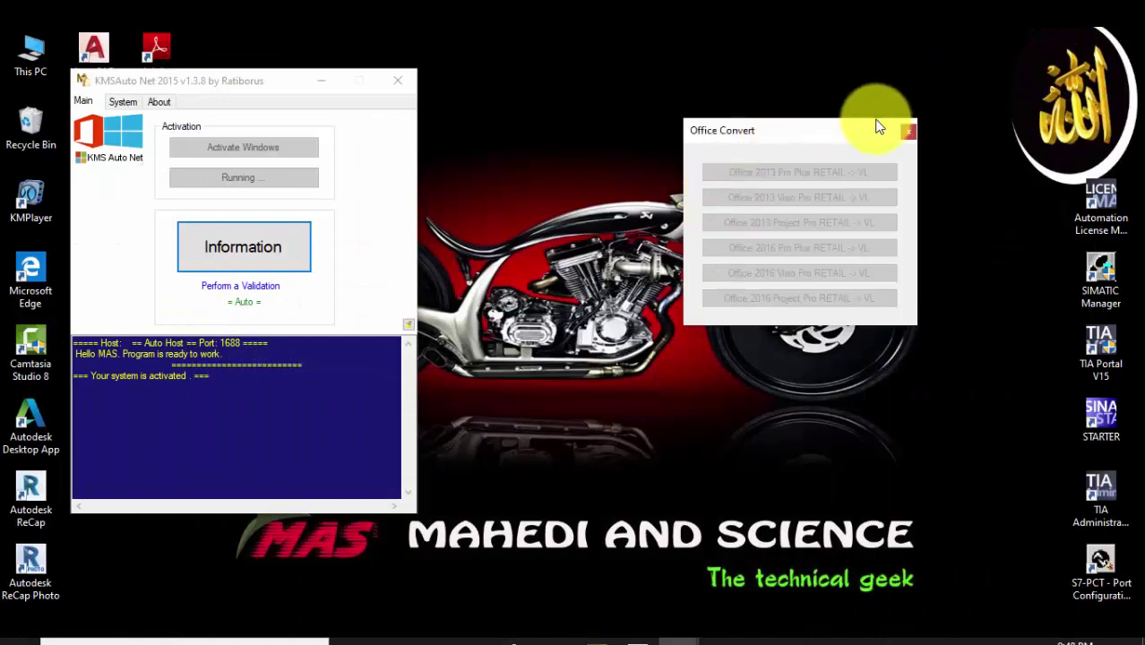
pyautogui.click(906, 131)
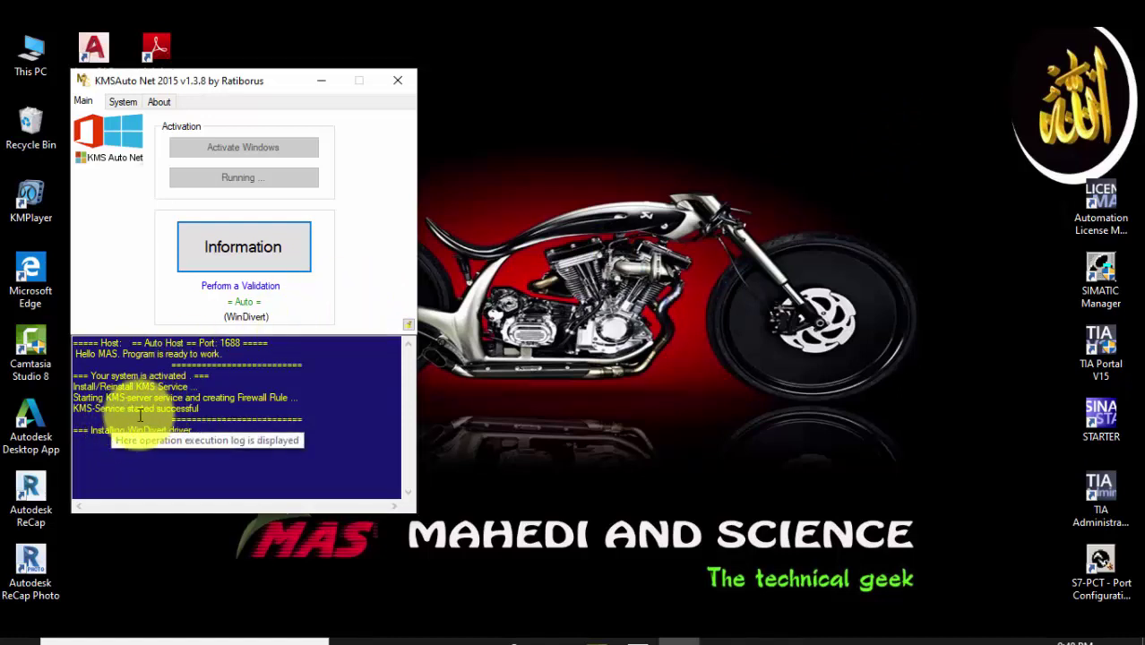
# Decline the reactivation task in Task Scheduler, close KMSAuto Net and refresh the desktop
pyautogui.click(266, 466)
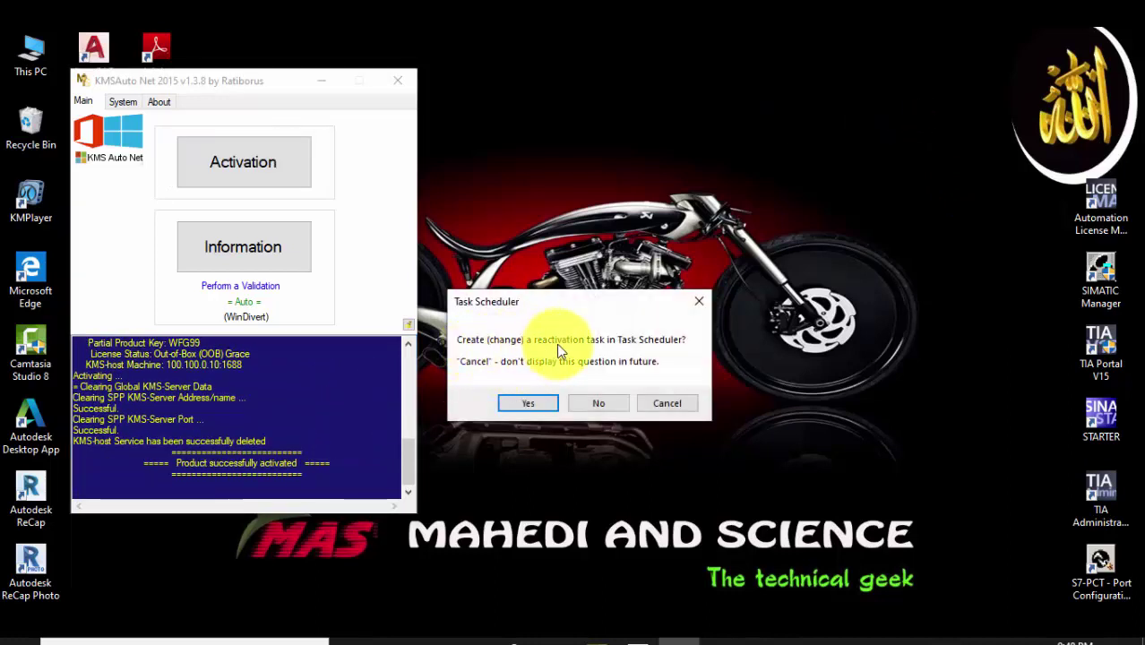
pyautogui.click(588, 404)
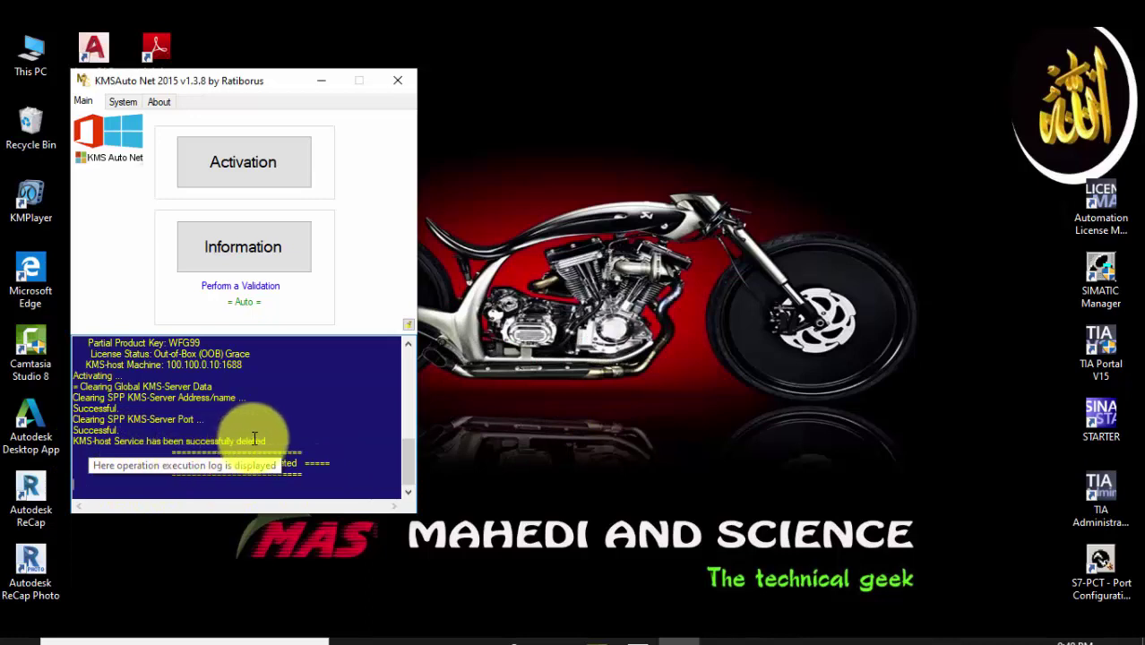
pyautogui.click(184, 488)
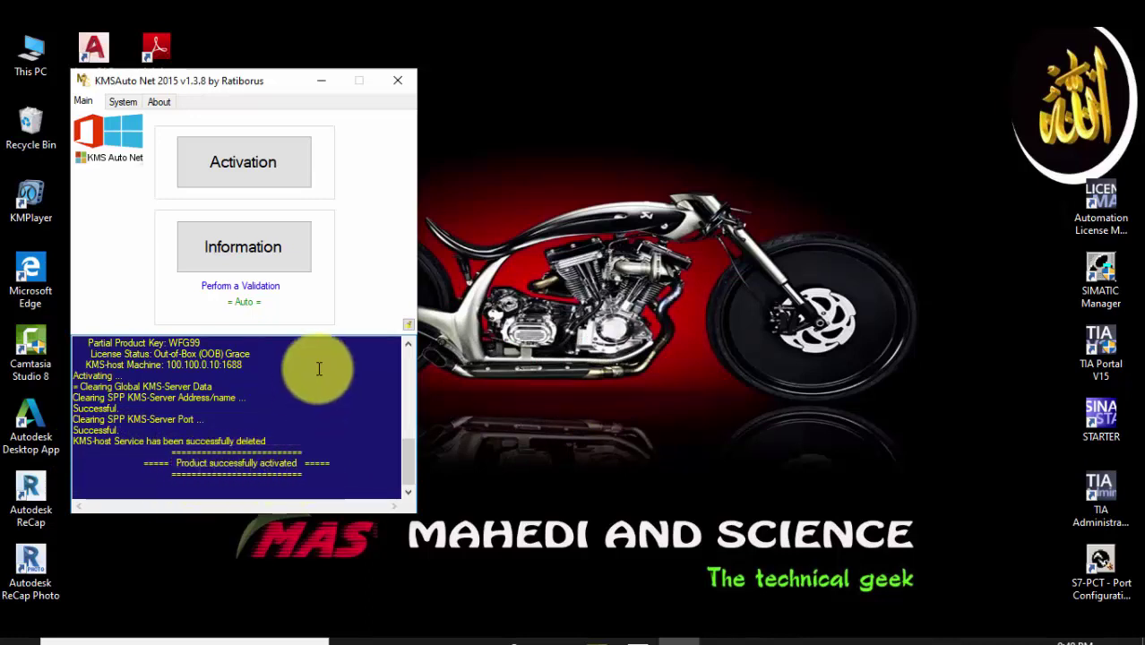
pyautogui.click(406, 88)
pyautogui.rightClick(407, 89)
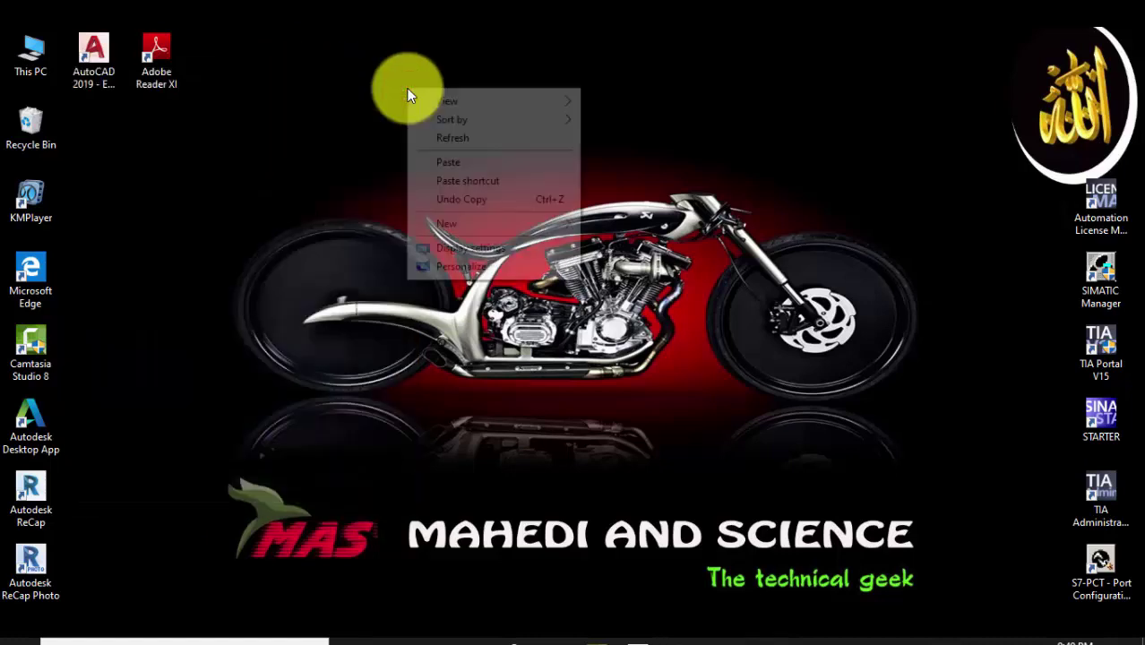
pyautogui.click(464, 136)
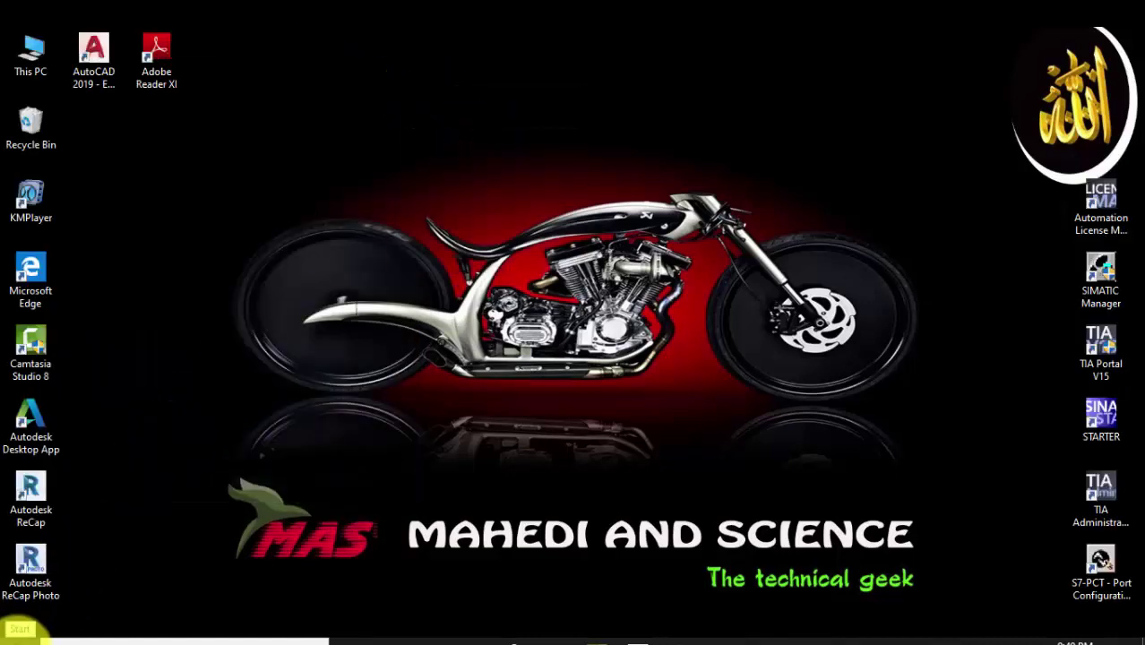
# Launch Word 2016 again and open a new blank document
pyautogui.click(18, 638)
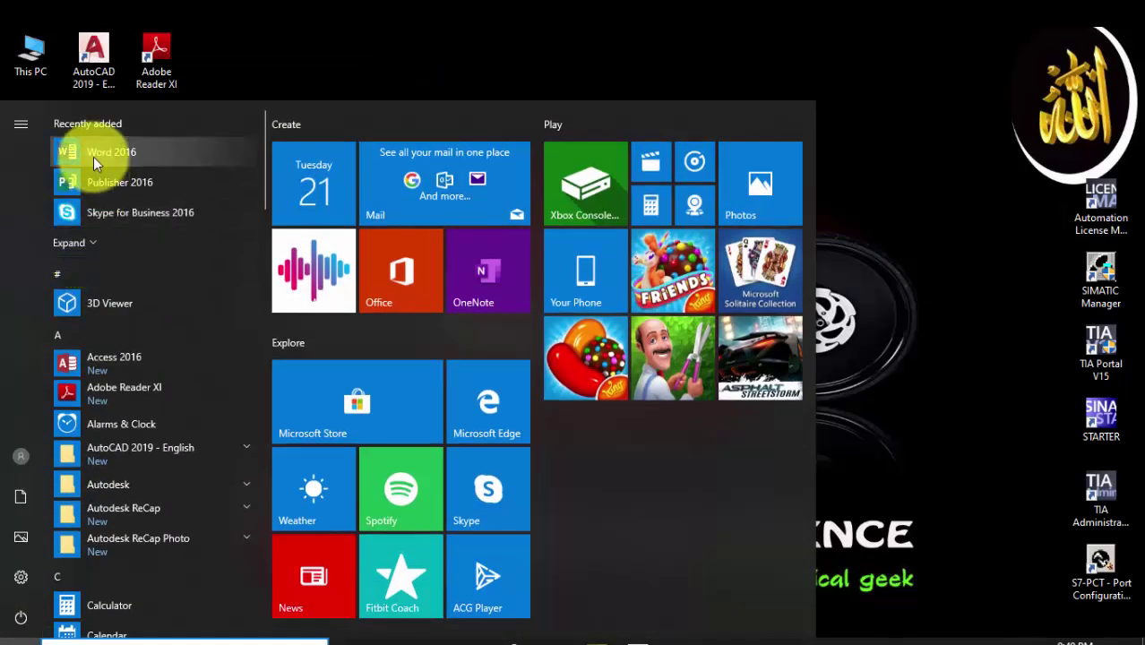
pyautogui.click(93, 158)
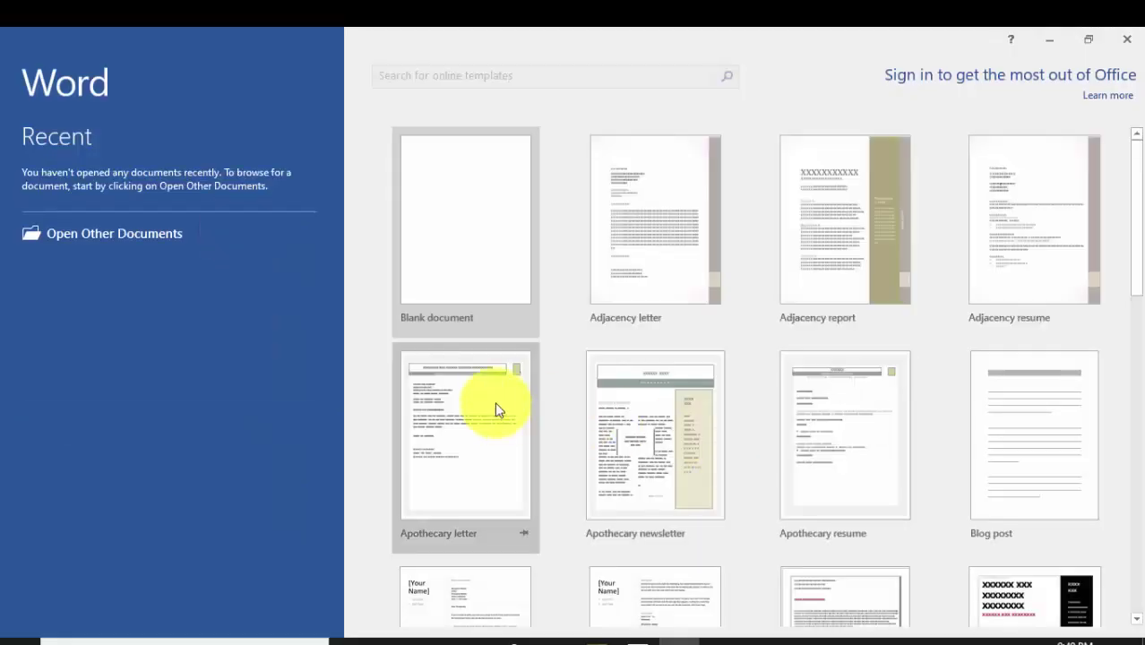
pyautogui.click(481, 208)
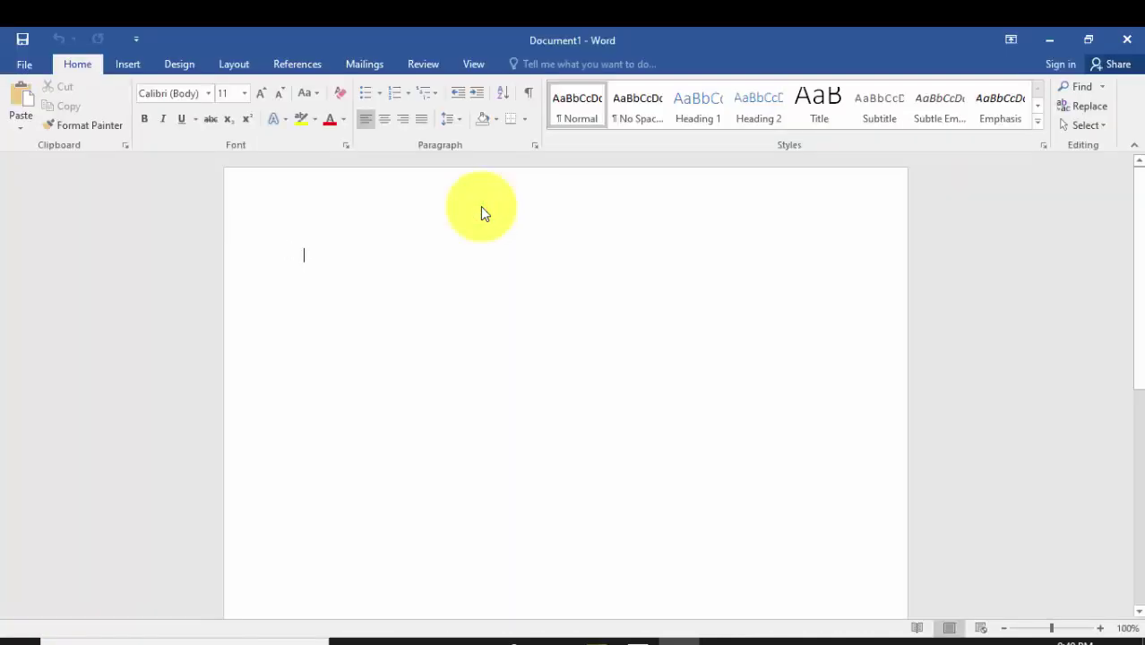
# Write "Hello Friends welcome again to" and "Mahedi And Science" on two lines, and close Word
pyautogui.click(229, 242)
pyautogui.write('Hello Friends welcome ag')
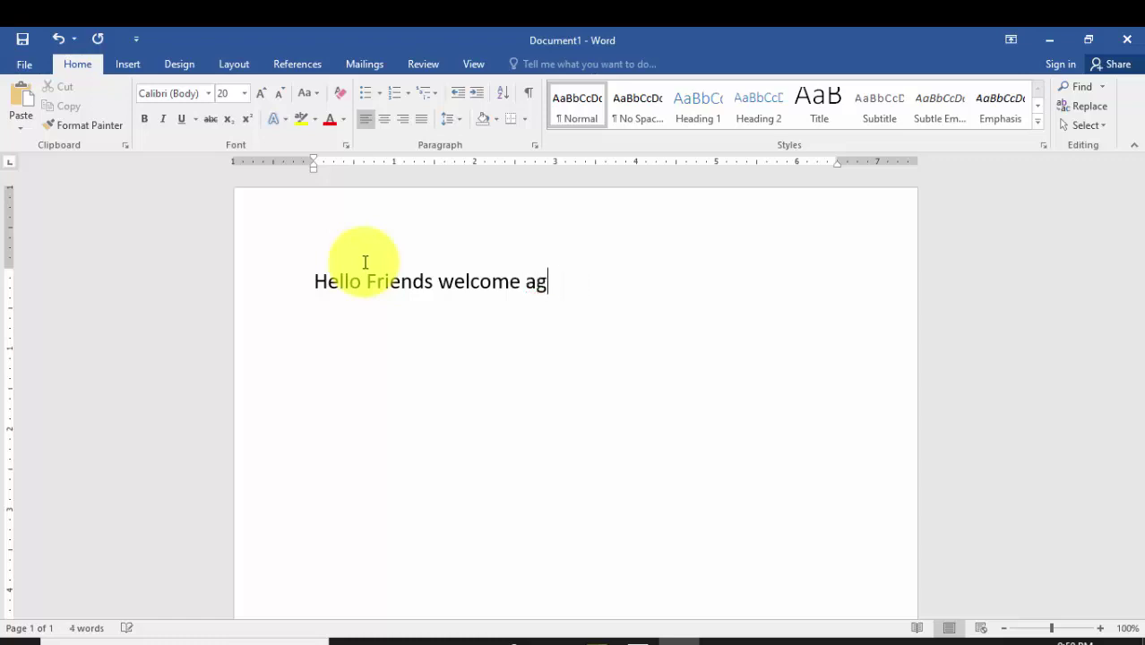
pyautogui.write('ain toMahedi And Scienc')
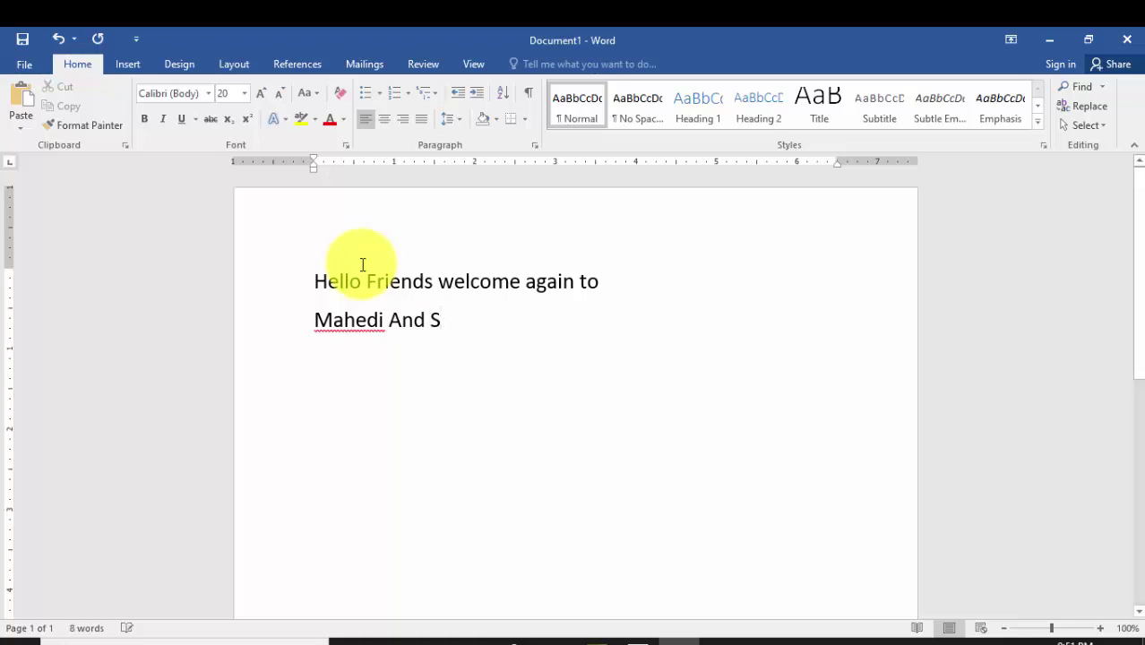
pyautogui.write('e')
pyautogui.press('Return')
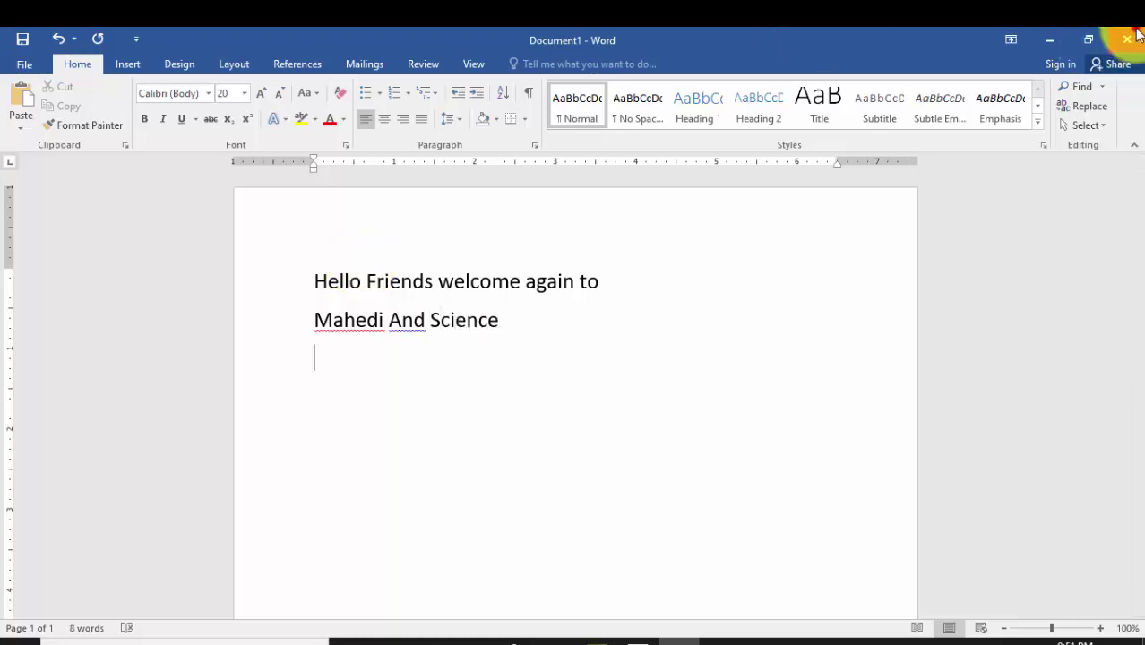
pyautogui.click(1126, 40)
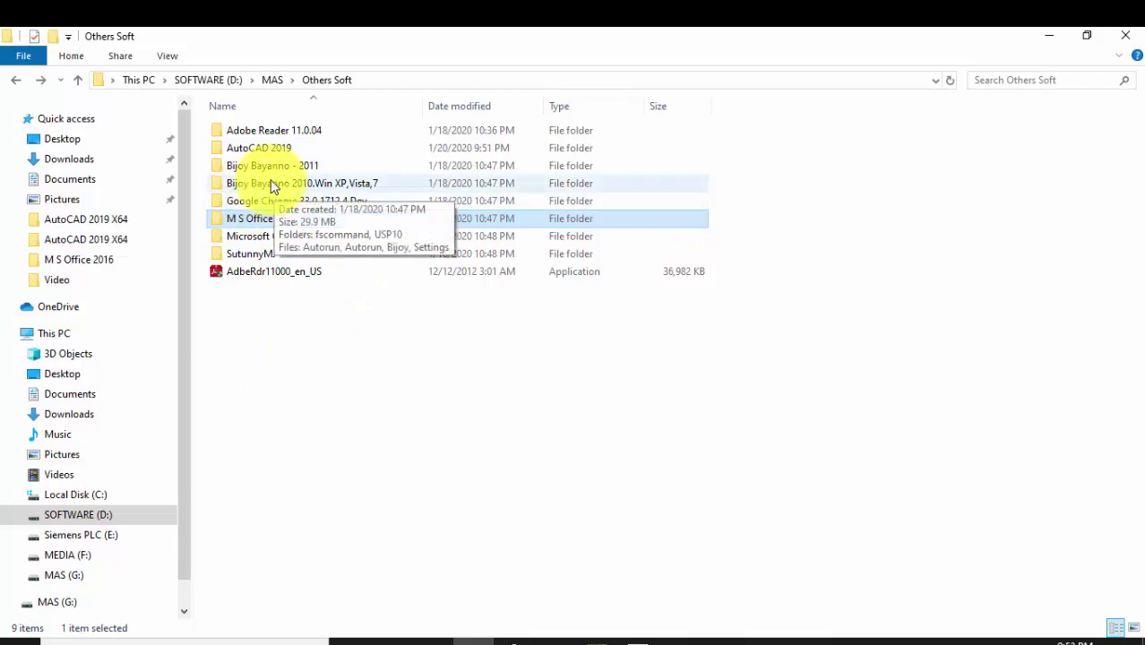
# Open the Bijoy Bayanno - 2011 folder and start installing the BijoyBayanno package
pyautogui.click(269, 168)
pyautogui.doubleClick(271, 169)
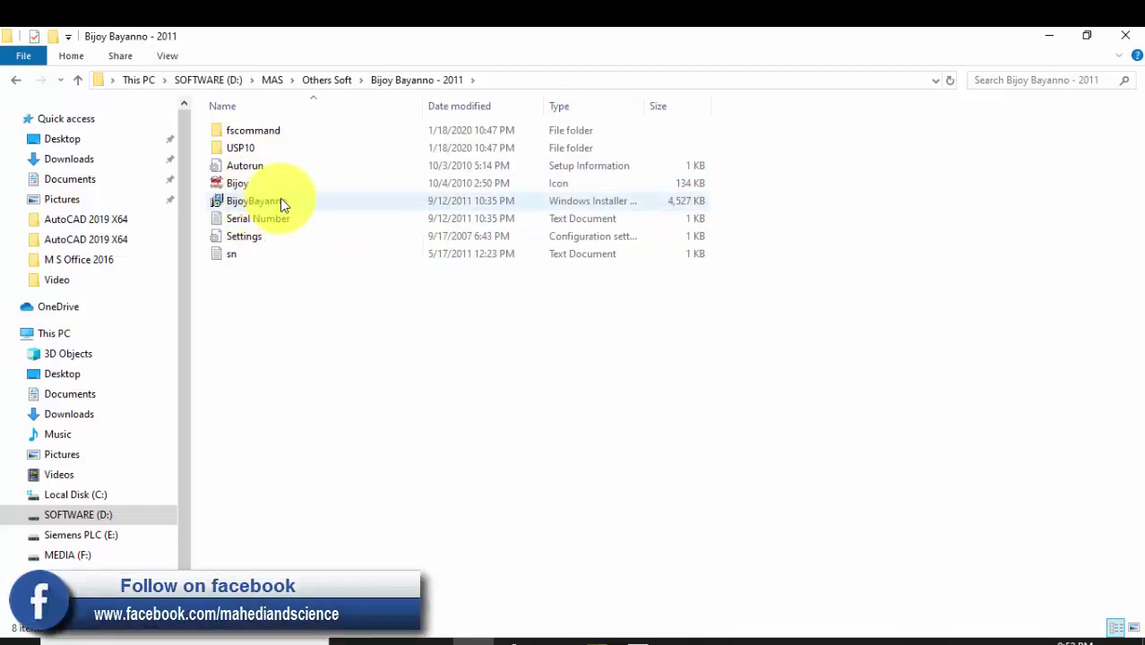
pyautogui.rightClick(281, 198)
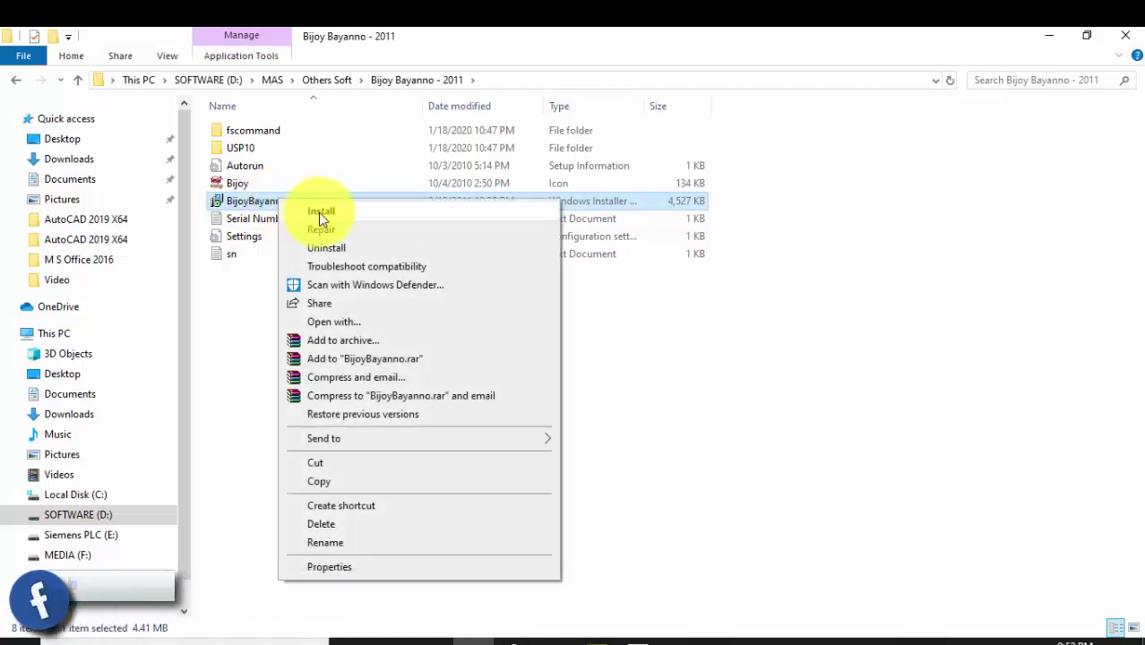
pyautogui.click(318, 212)
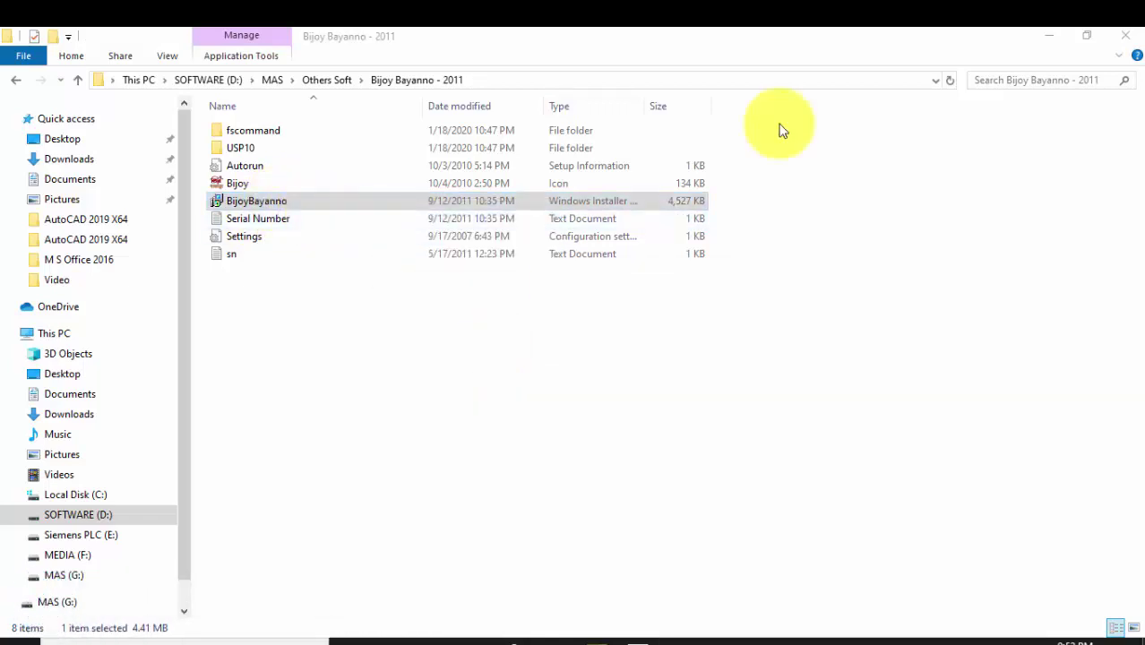
# Minimize the folder window and set BijoyBayanno to install for Just me in its default folder
pyautogui.click(1048, 36)
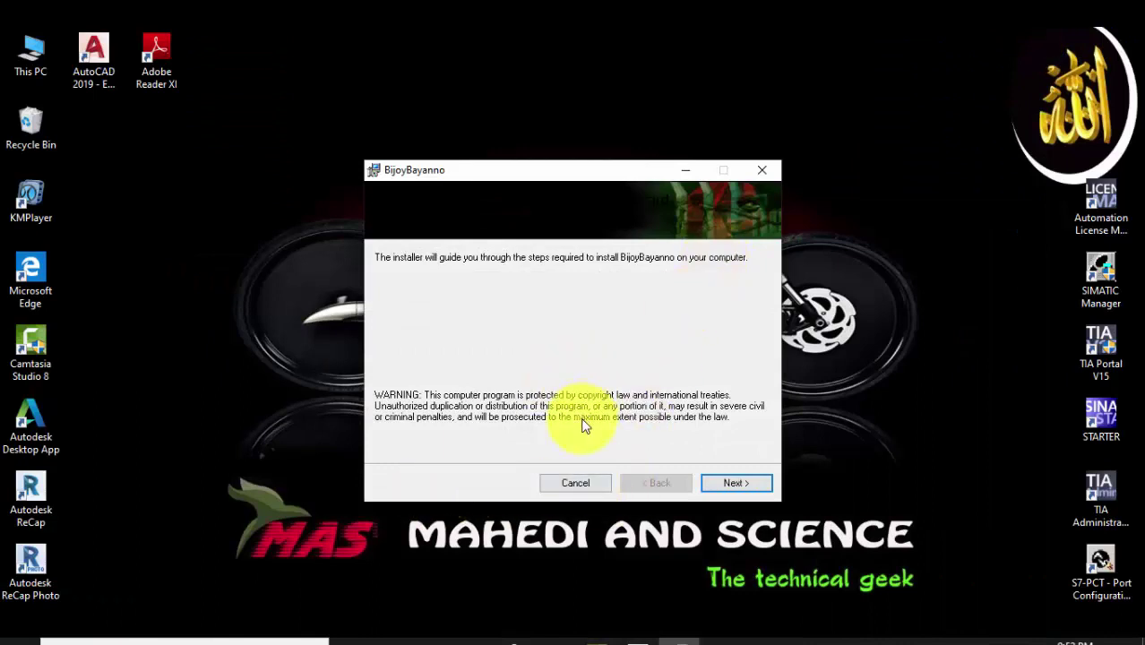
pyautogui.click(735, 484)
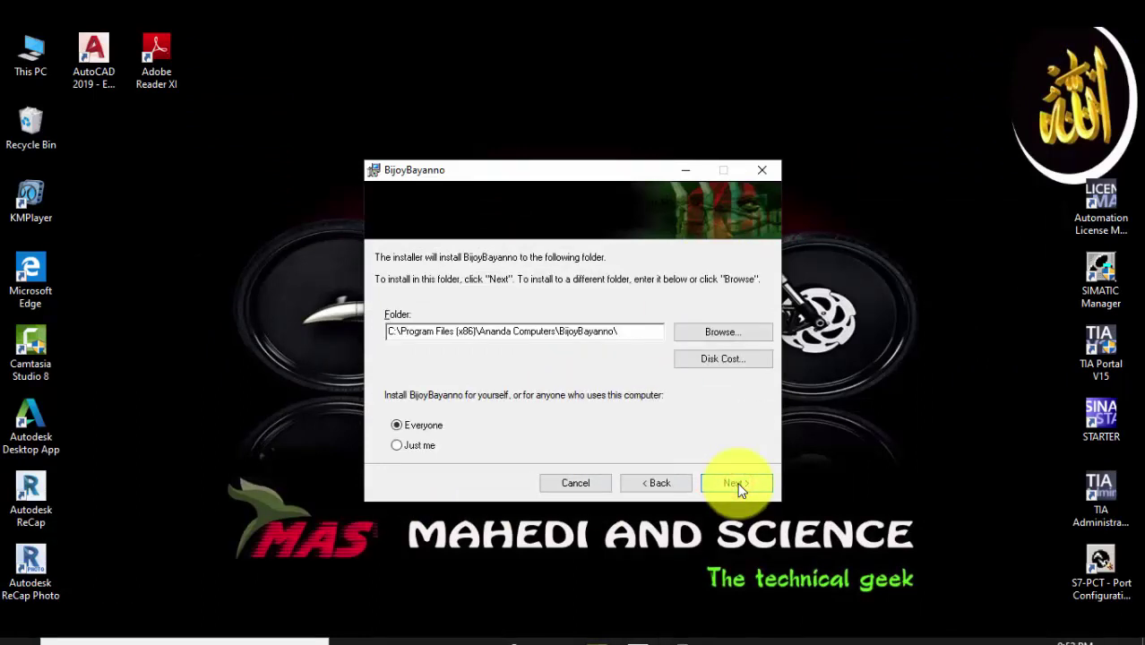
pyautogui.click(421, 447)
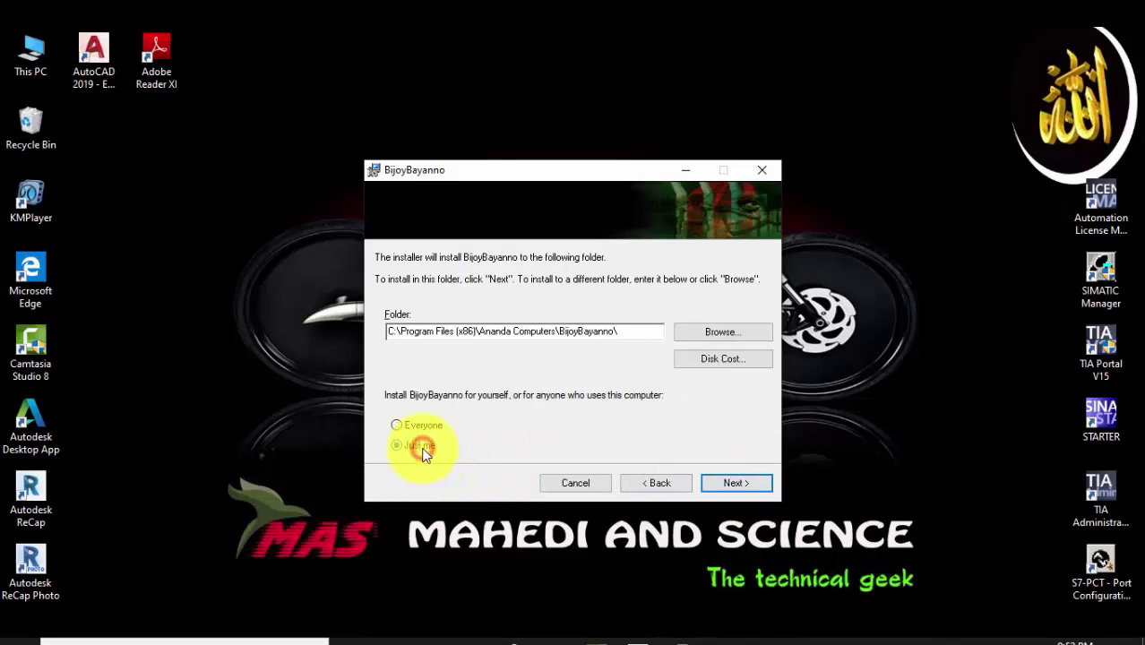
pyautogui.click(734, 482)
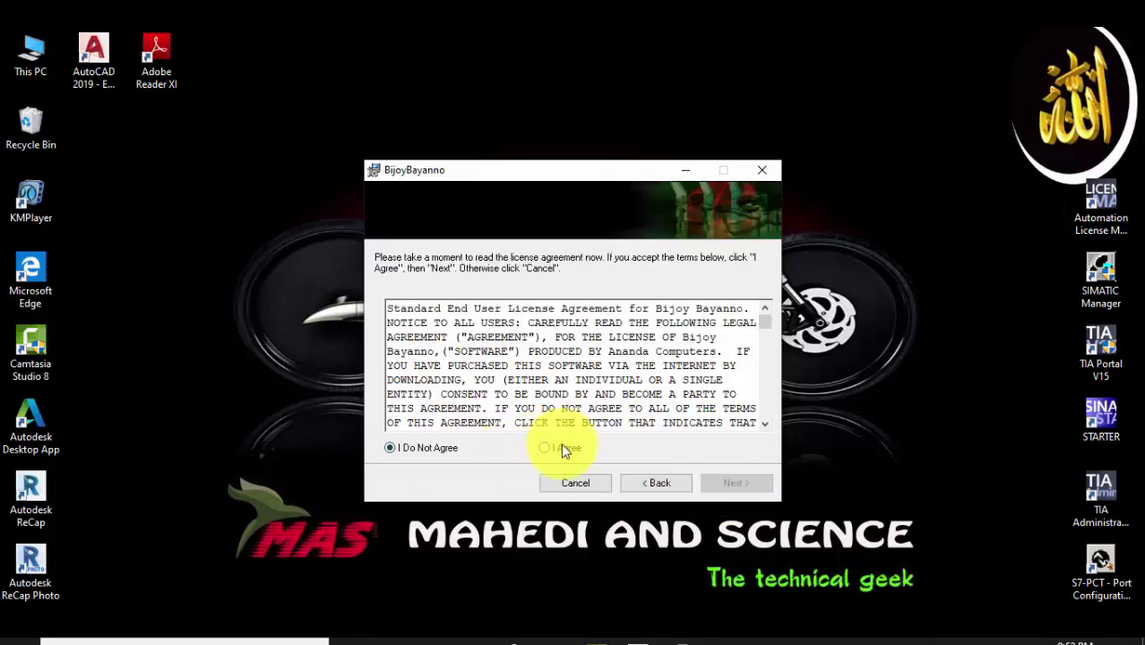
# Accept the BijoyBayanno license agreement, run the installation and close the finished installer
pyautogui.click(563, 449)
pyautogui.click(732, 484)
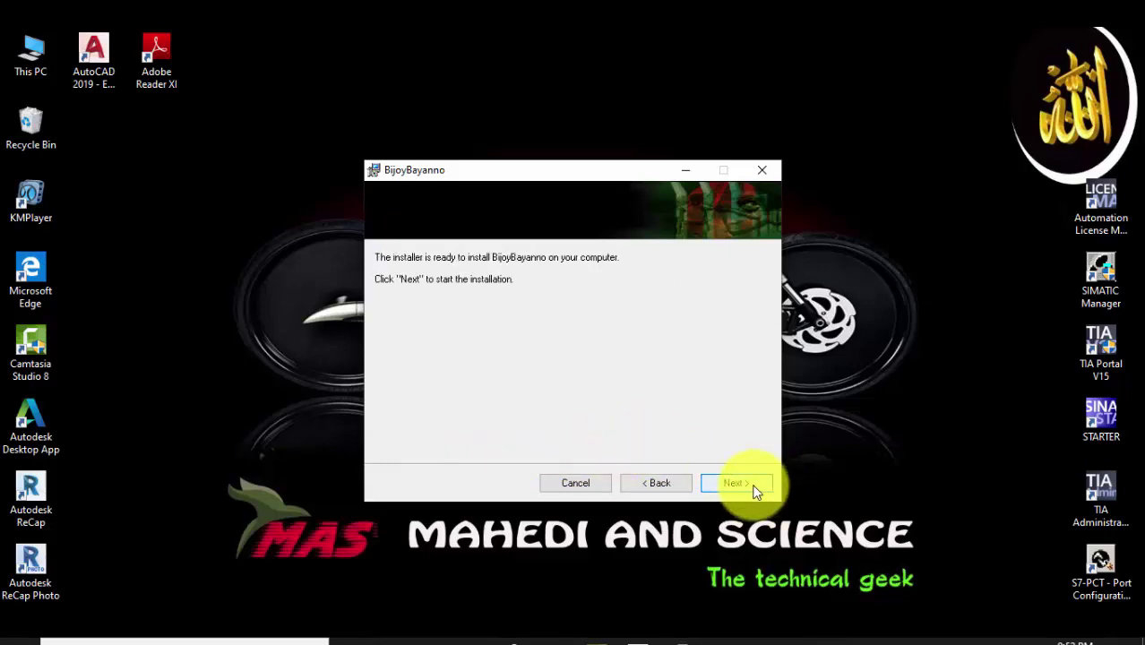
pyautogui.click(733, 482)
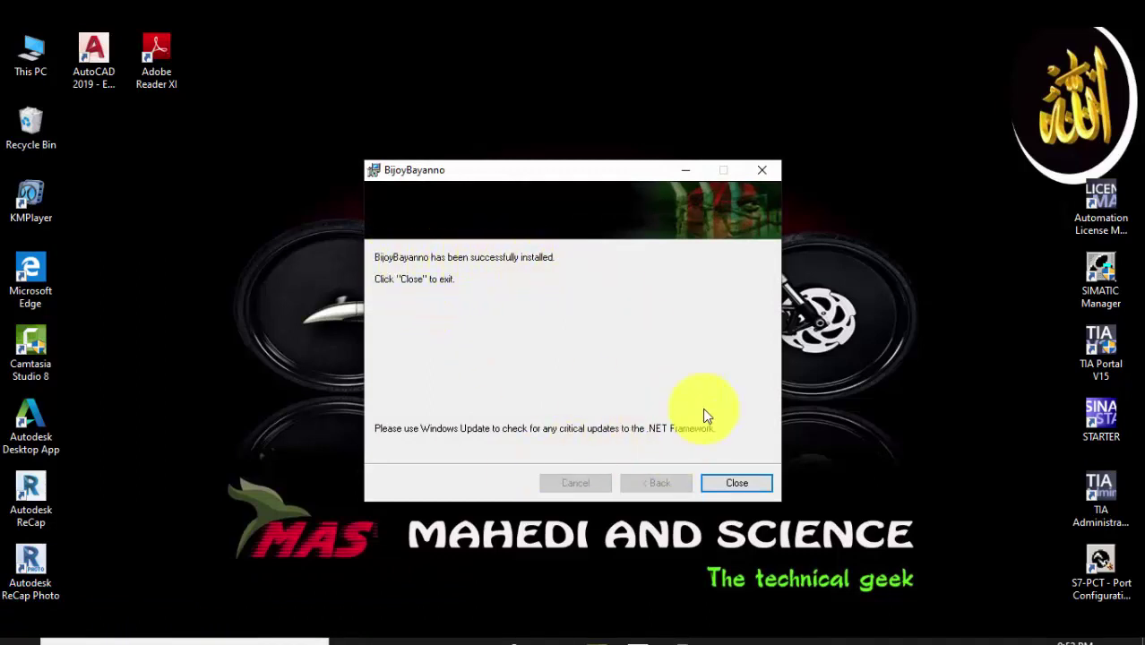
pyautogui.click(734, 483)
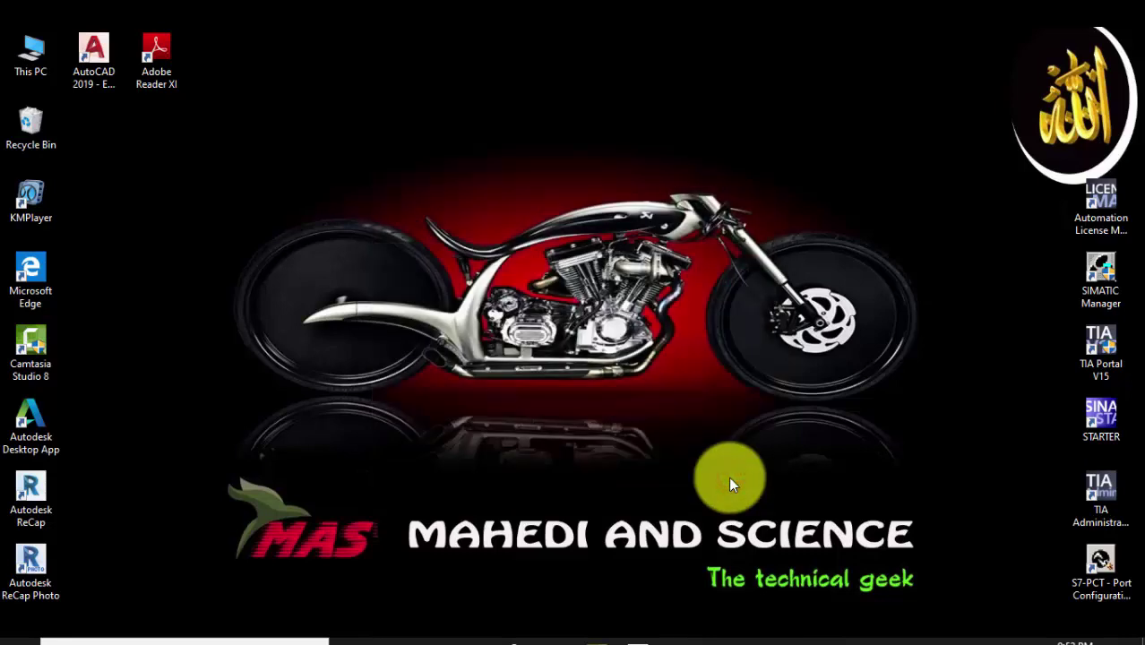
# Refresh the desktop, and find BijoyBayanno with the Windows search "bij" and launch it
pyautogui.rightClick(499, 300)
pyautogui.click(541, 344)
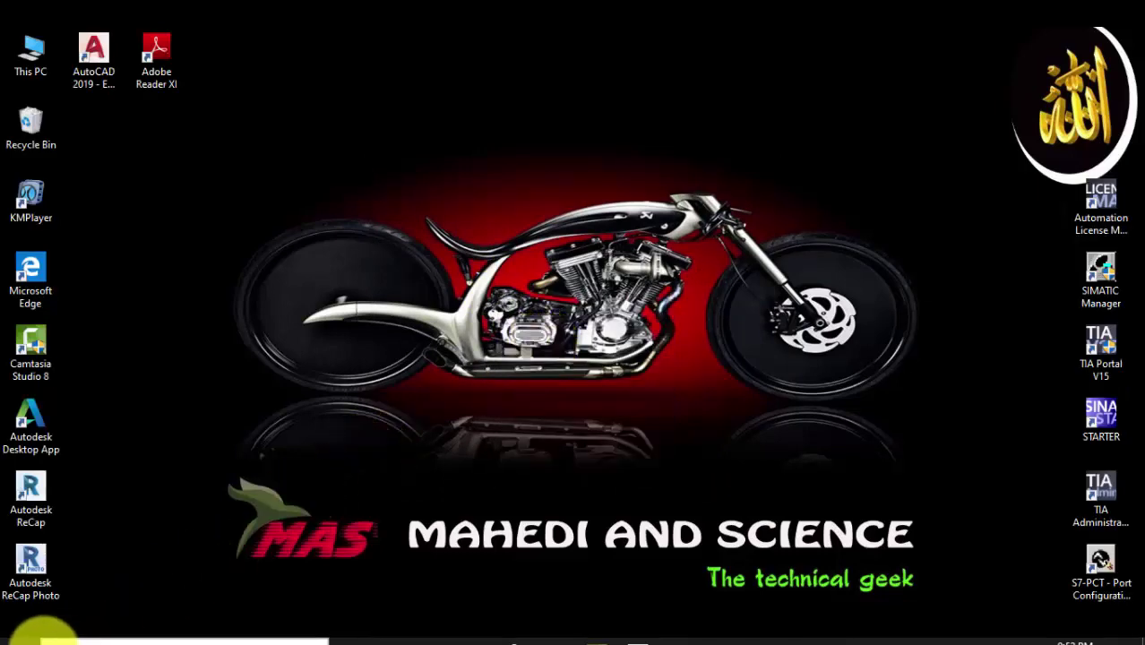
pyautogui.click(19, 630)
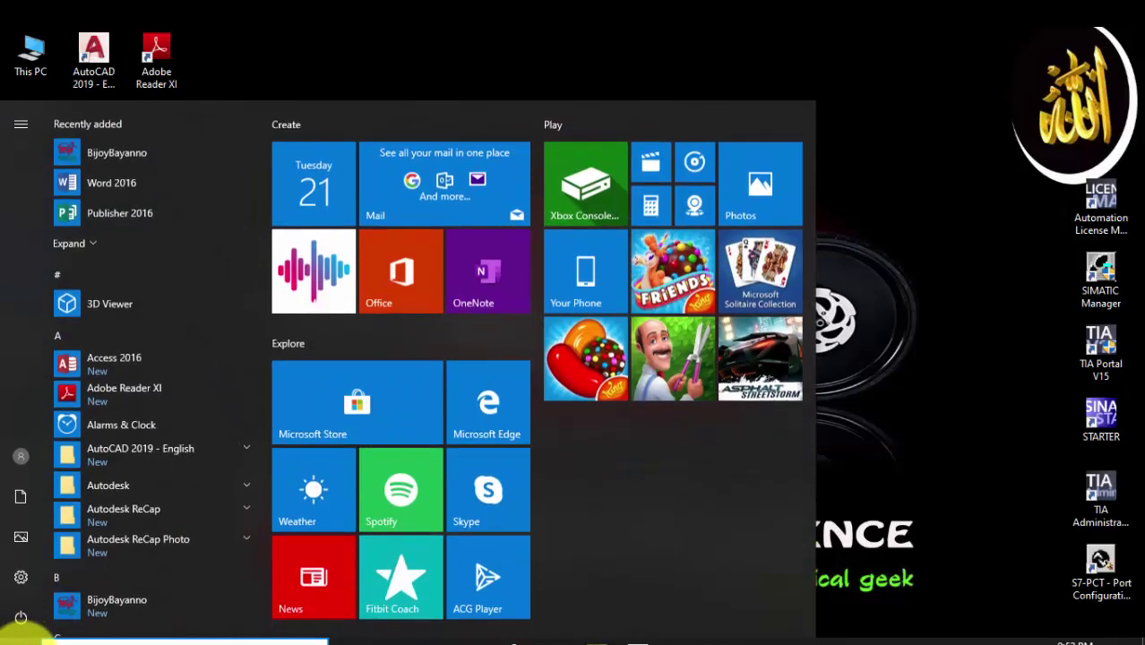
pyautogui.click(20, 631)
pyautogui.click(65, 636)
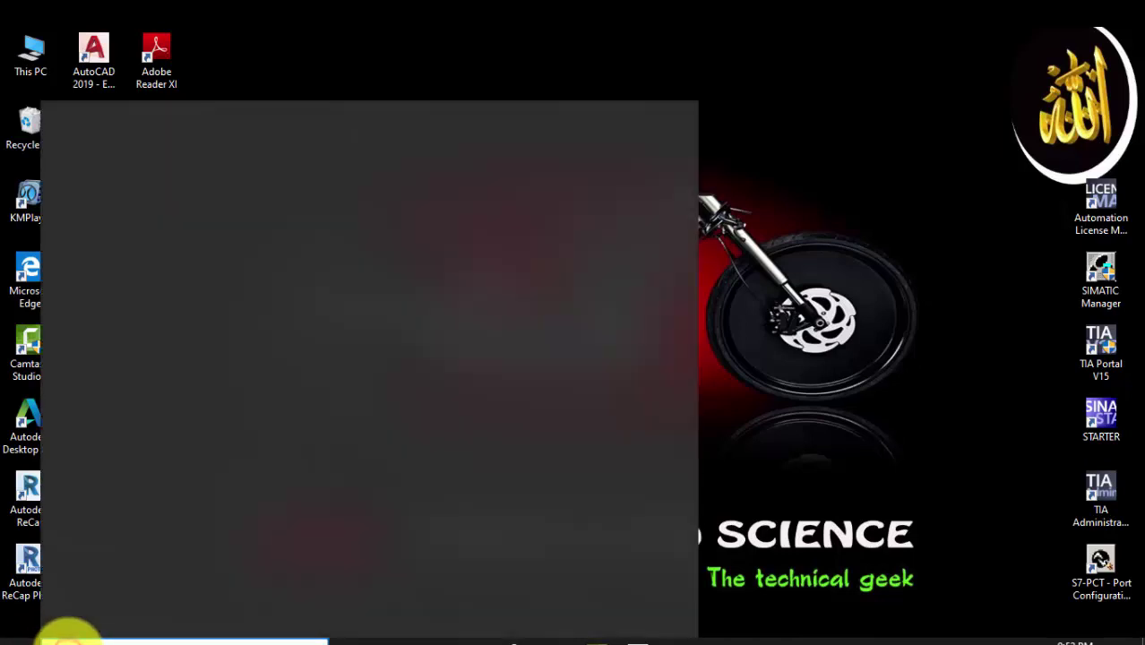
pyautogui.write('bij')
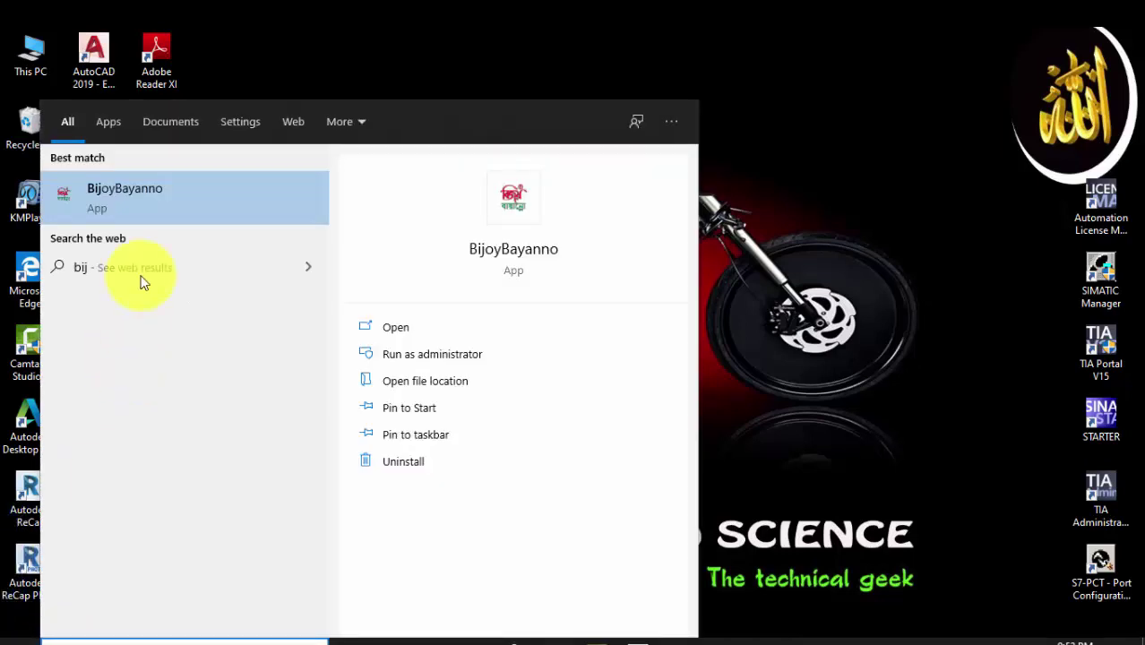
pyautogui.click(163, 190)
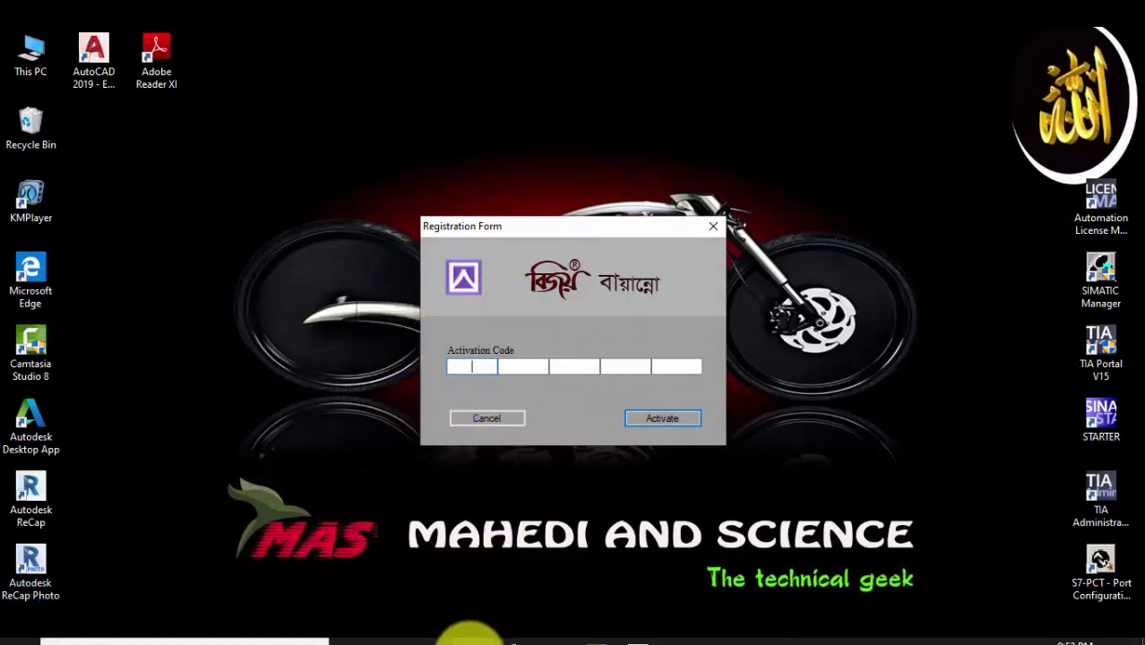
# Open the sn text file from the Bijoy Bayanno - 2011 folder and copy its first code group into the first Activation Code box
pyautogui.moveTo(459, 629)
pyautogui.click(467, 606)
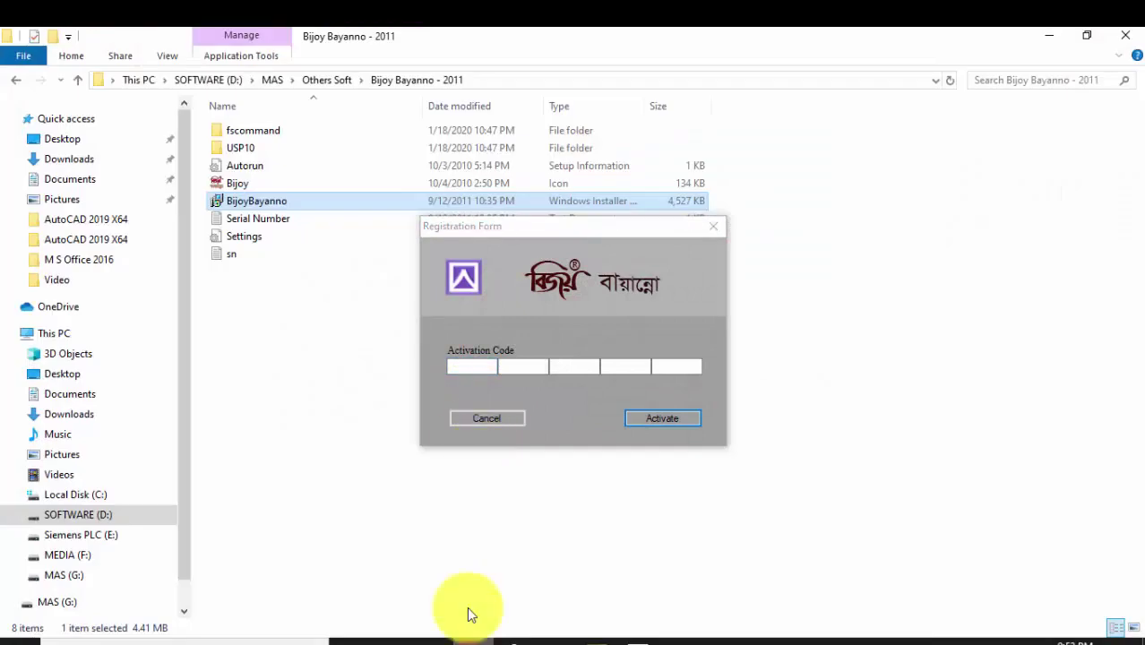
pyautogui.doubleClick(235, 255)
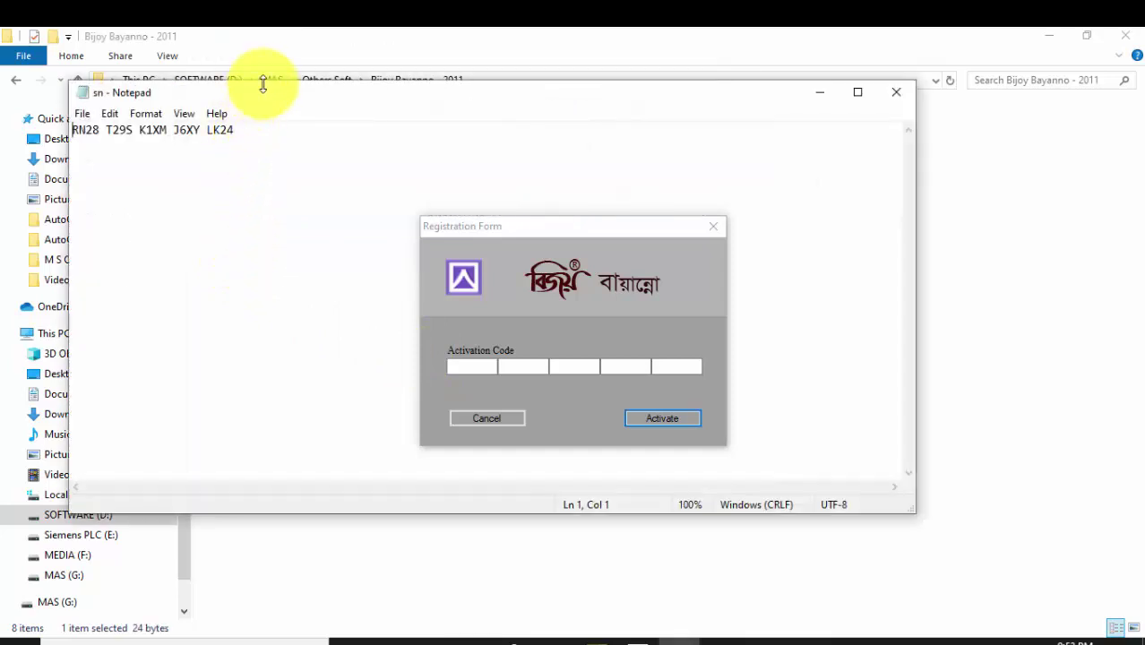
pyautogui.rightClick(207, 128)
pyautogui.click(240, 125)
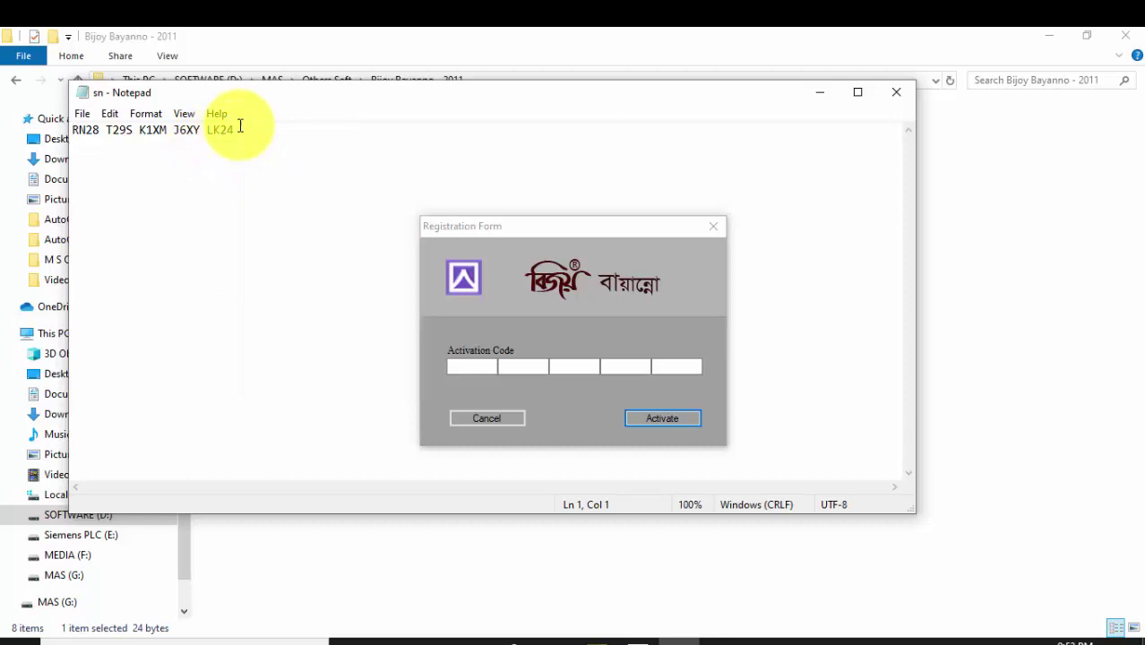
pyautogui.rightClick(182, 129)
pyautogui.click(93, 129)
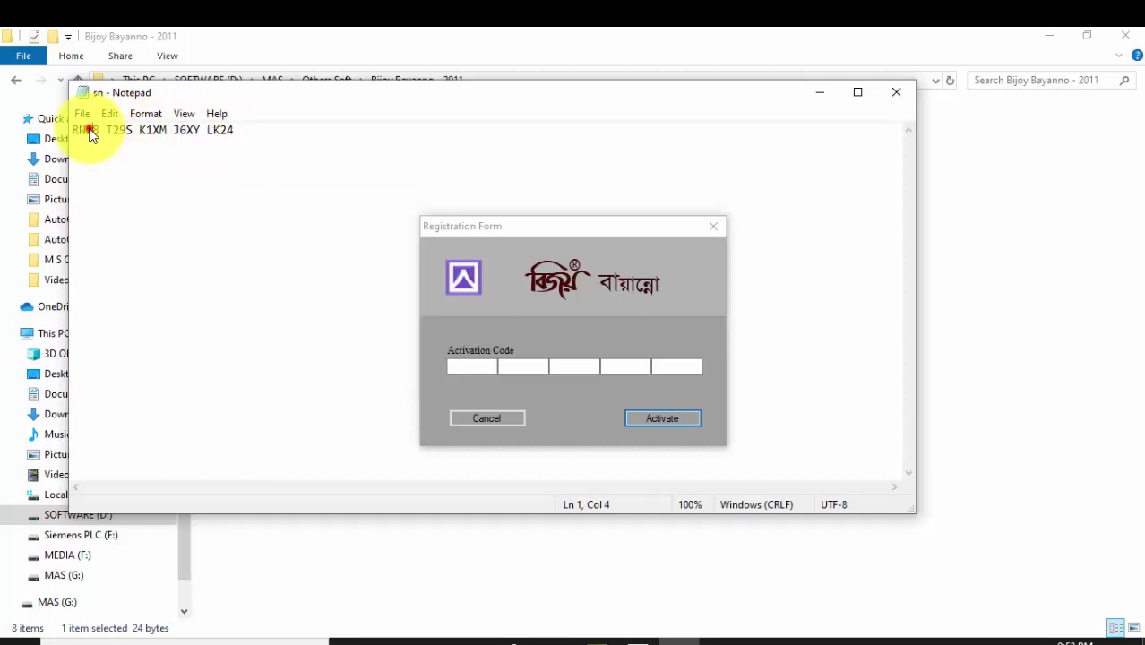
pyautogui.doubleClick(89, 129)
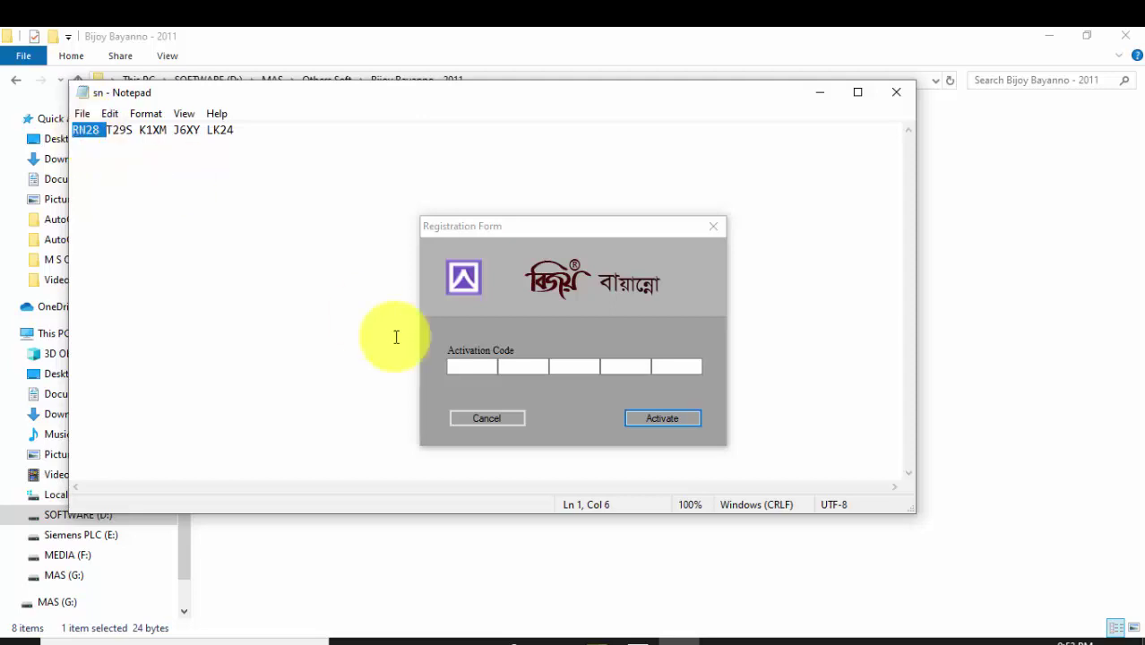
pyautogui.click(476, 366)
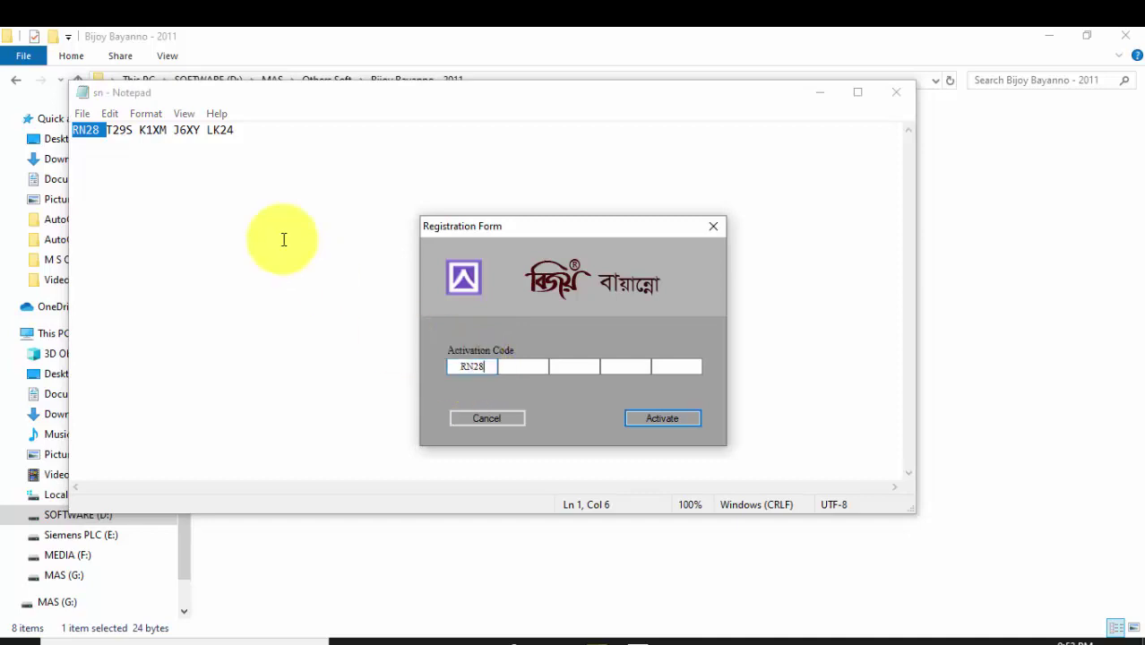
# Copy the second and third code groups from the sn file into the matching Activation Code boxes
pyautogui.doubleClick(123, 129)
pyautogui.hotkey('ctrl', 'c')
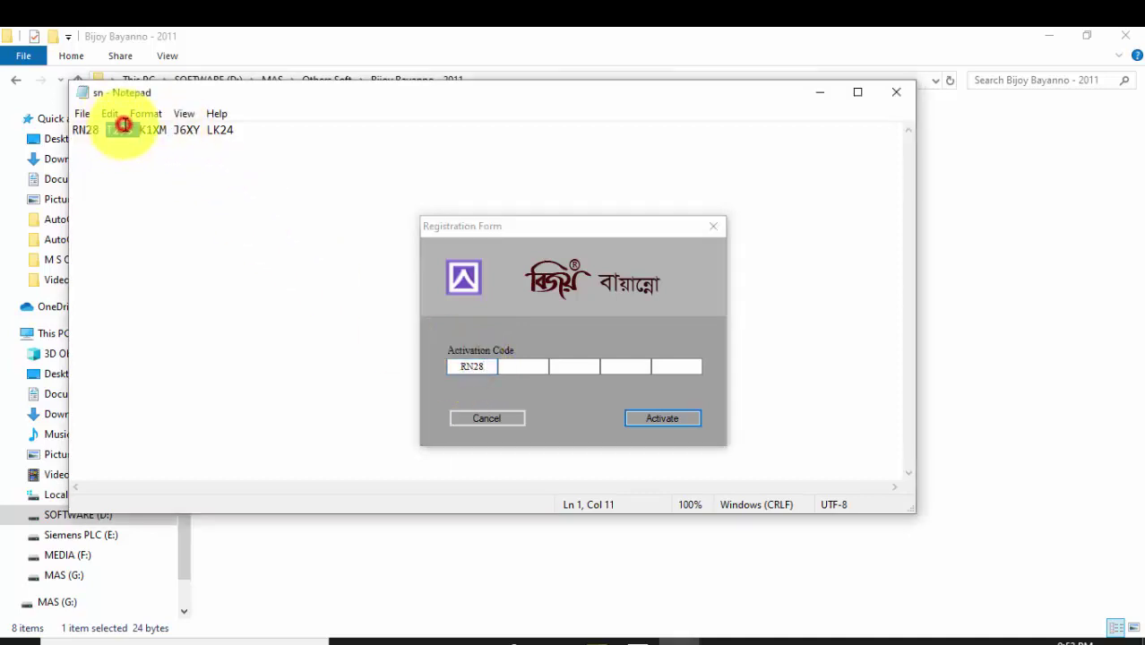
pyautogui.click(523, 367)
pyautogui.hotkey('ctrl', 'v')
pyautogui.doubleClick(152, 129)
pyautogui.click(564, 366)
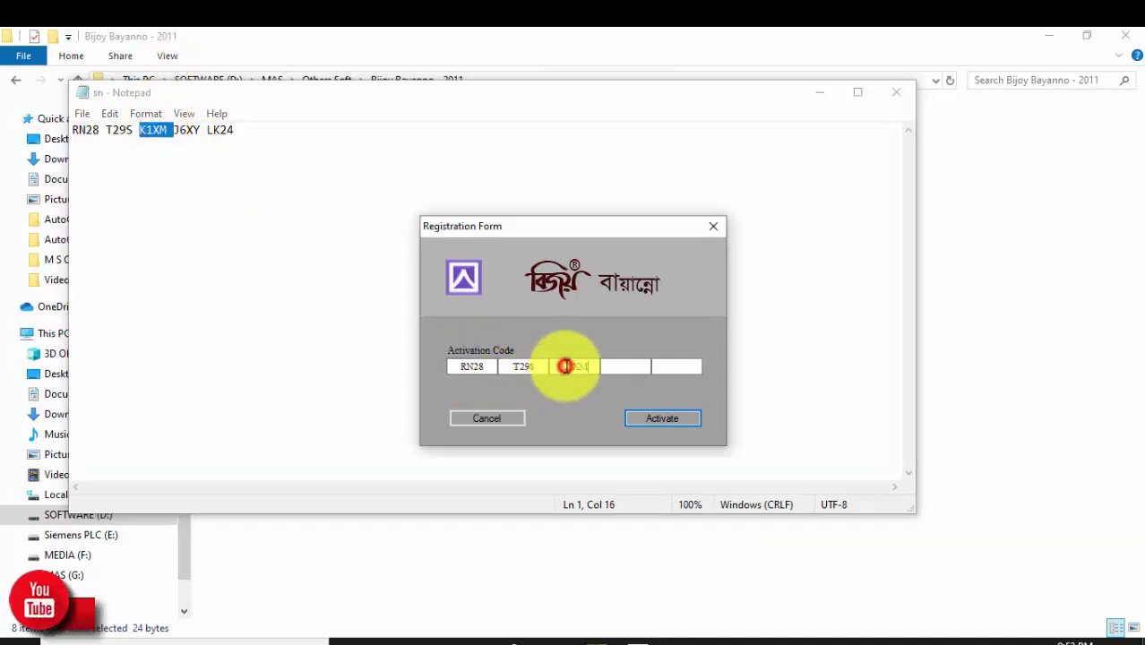
pyautogui.hotkey('ctrl', 'v')
# Copy the fourth and fifth code groups into the remaining Activation Code boxes and activate BijoyBayanno
pyautogui.doubleClick(186, 129)
pyautogui.hotkey('ctrl', 'c')
pyautogui.click(632, 366)
pyautogui.hotkey('ctrl', 'v')
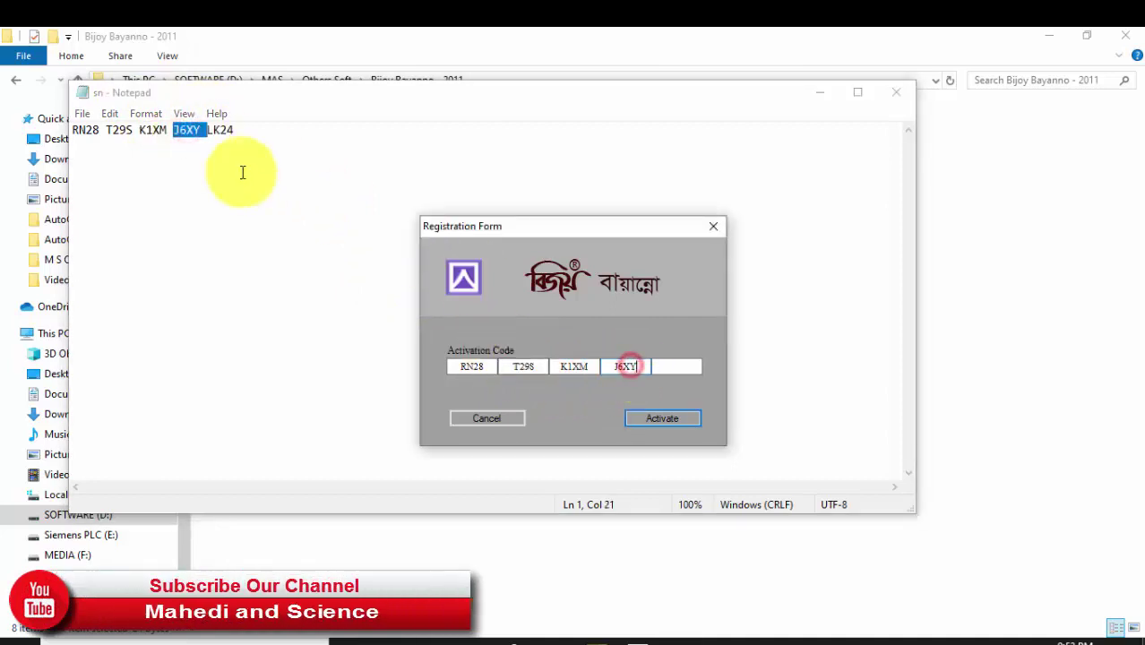
pyautogui.doubleClick(220, 129)
pyautogui.hotkey('ctrl', 'c')
pyautogui.rightClick(688, 361)
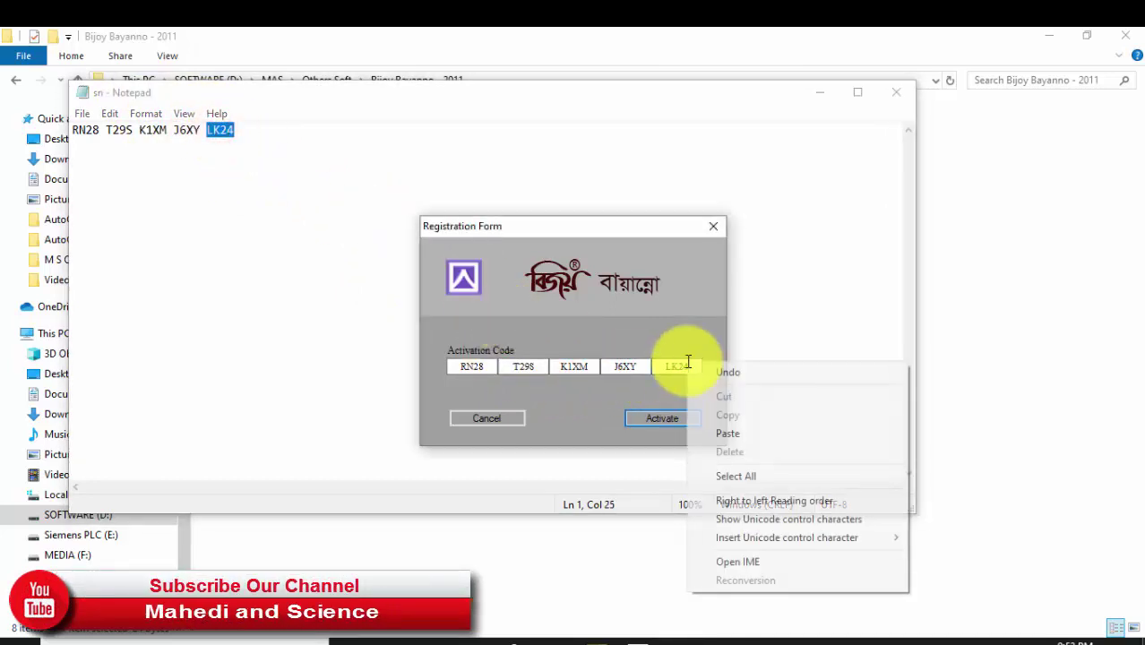
pyautogui.hotkey('ctrl', 'v')
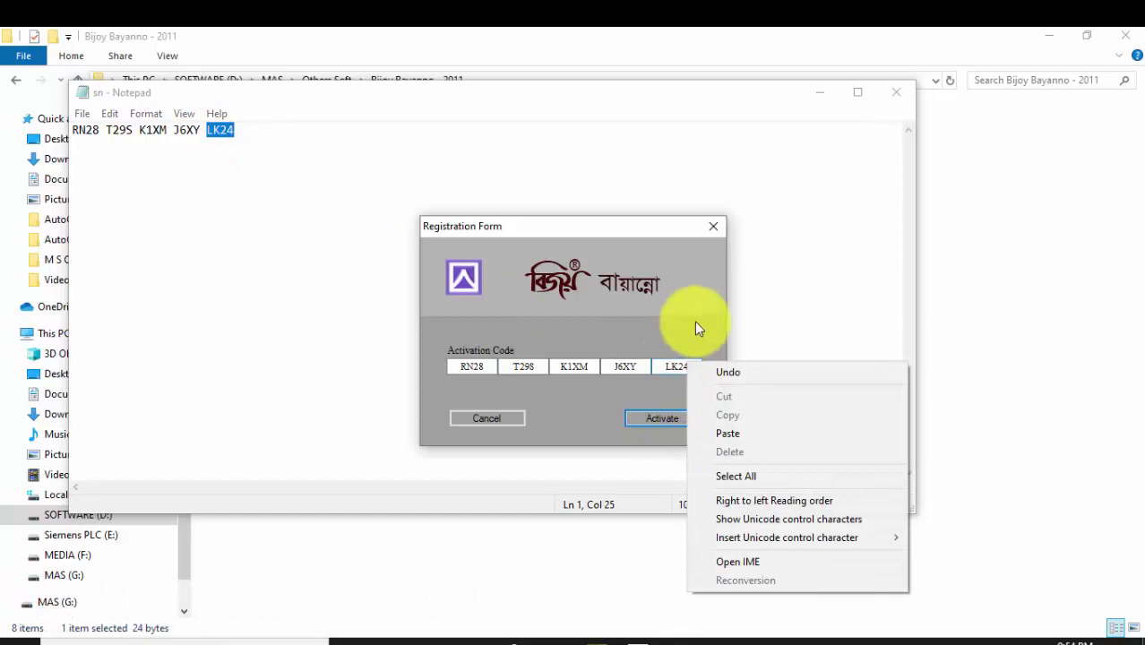
pyautogui.click(653, 421)
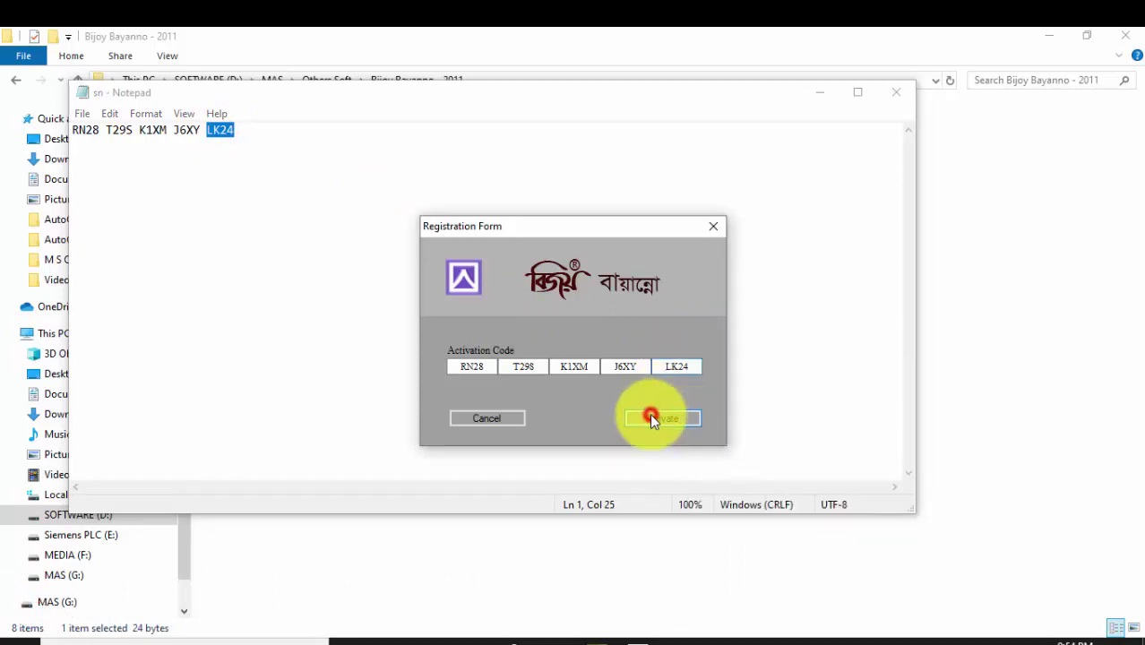
pyautogui.click(652, 420)
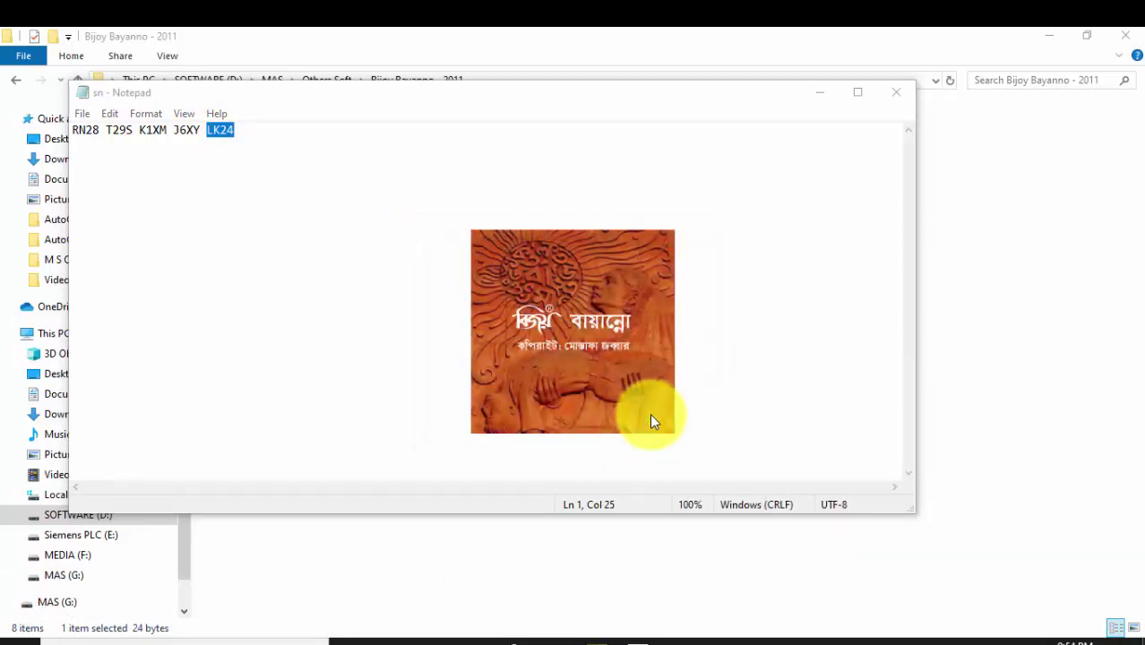
# Close the sn file and the folder window, and move the Bijoy toolbar clear of the desktop icons
pyautogui.click(893, 97)
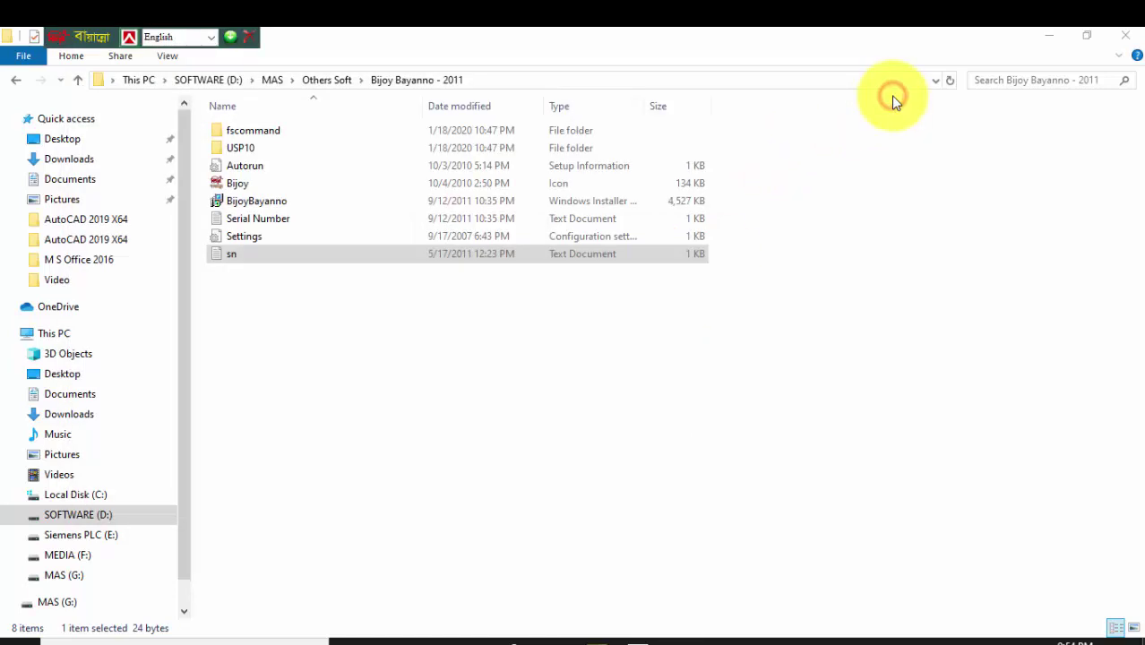
pyautogui.click(1125, 34)
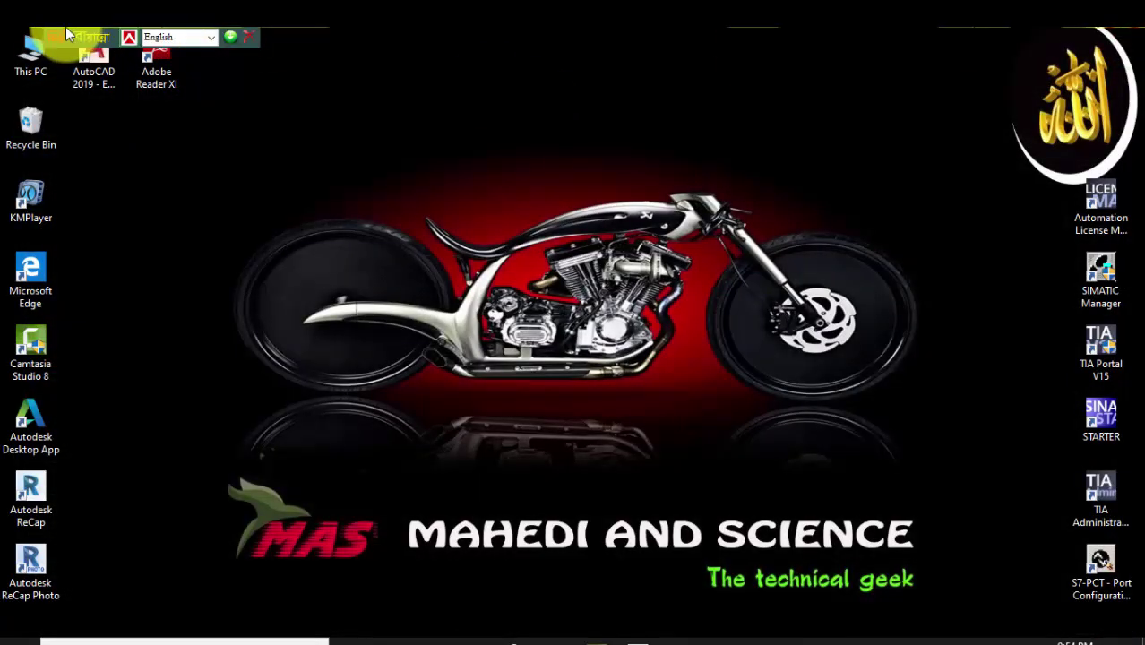
pyautogui.moveTo(94, 35); pyautogui.dragTo(530, 35)
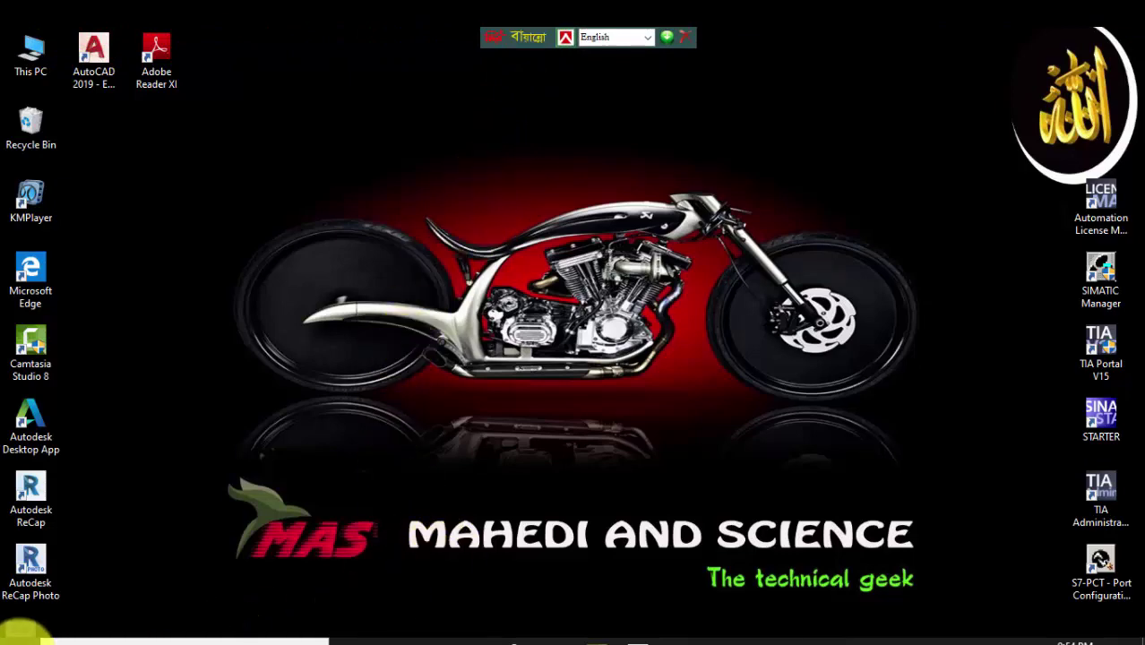
# Launch Word 2016 and create a blank document
pyautogui.click(20, 632)
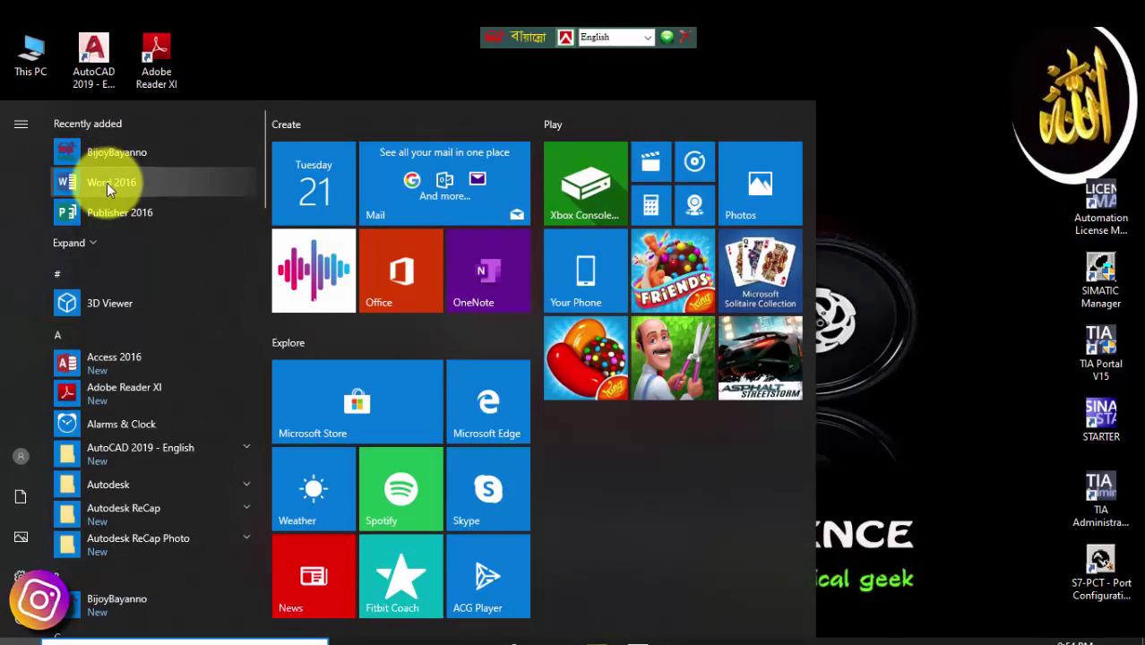
pyautogui.click(107, 183)
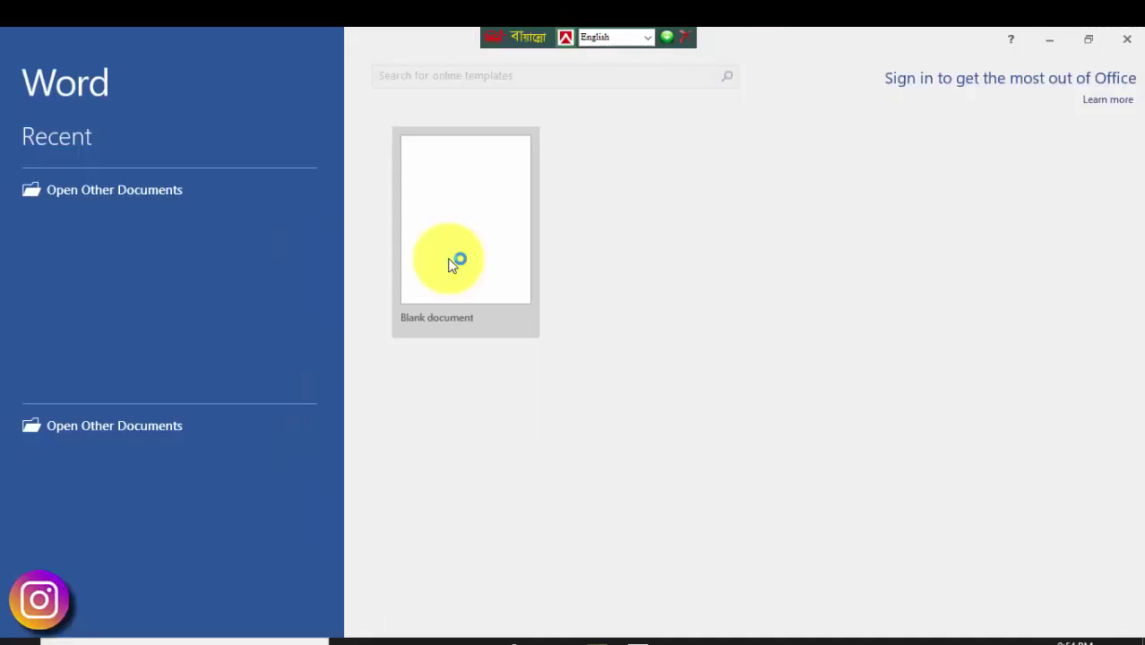
pyautogui.click(449, 260)
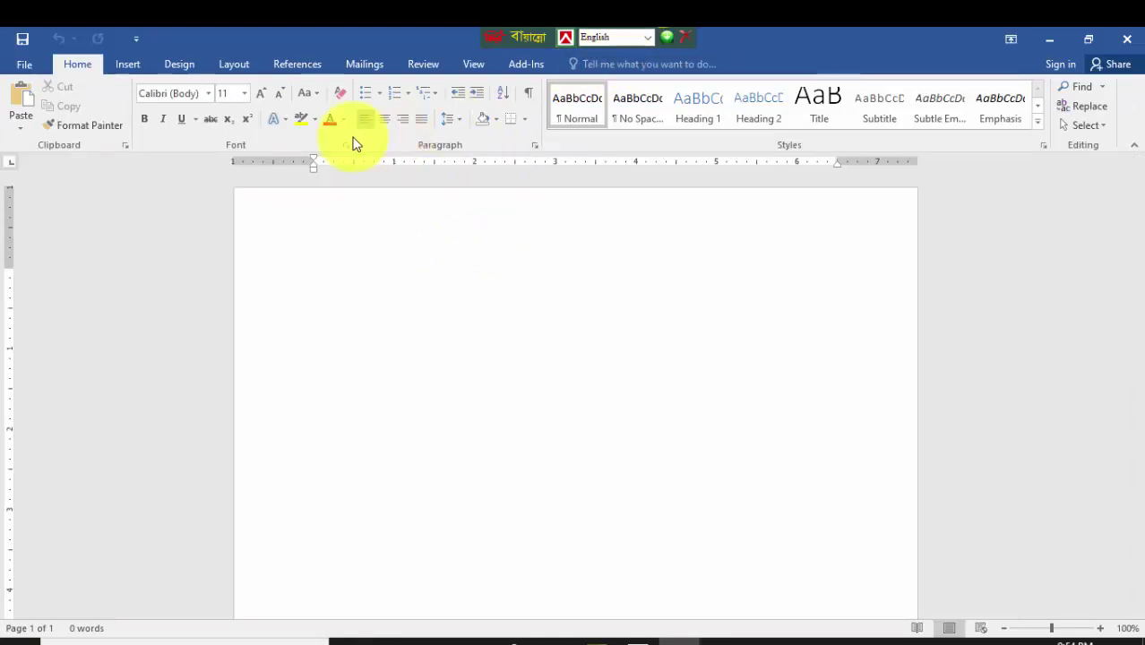
# Set the document font to SutonnyMJ and switch the Bijoy keyboard layout to Bijoy Classic
pyautogui.click(209, 93)
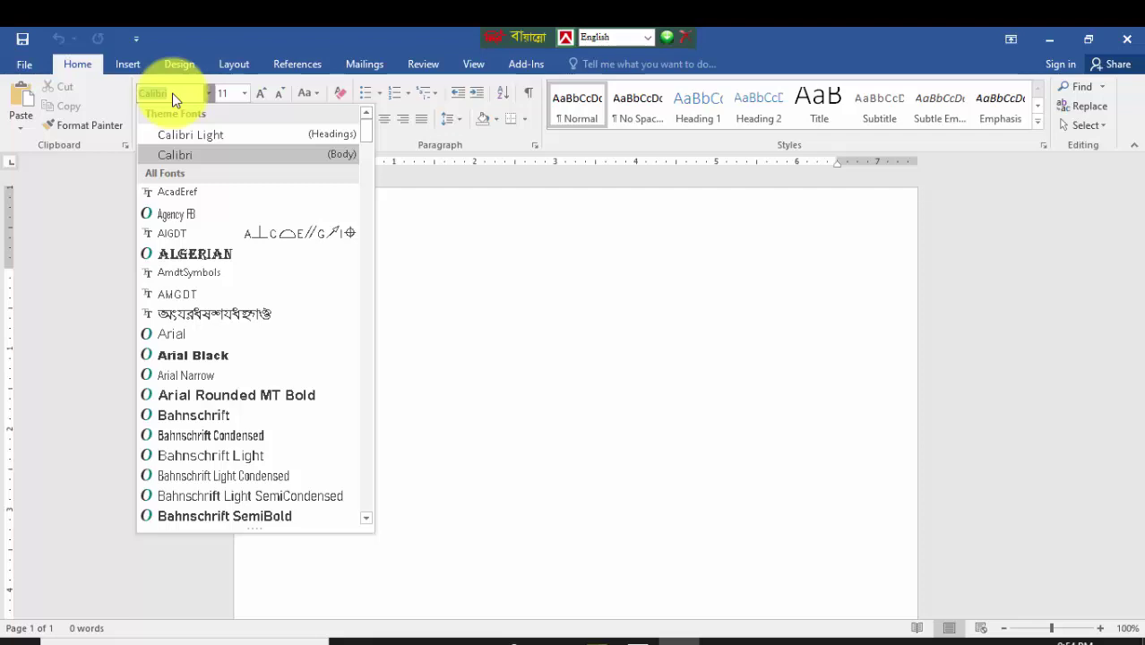
pyautogui.write('SutonnyMJ')
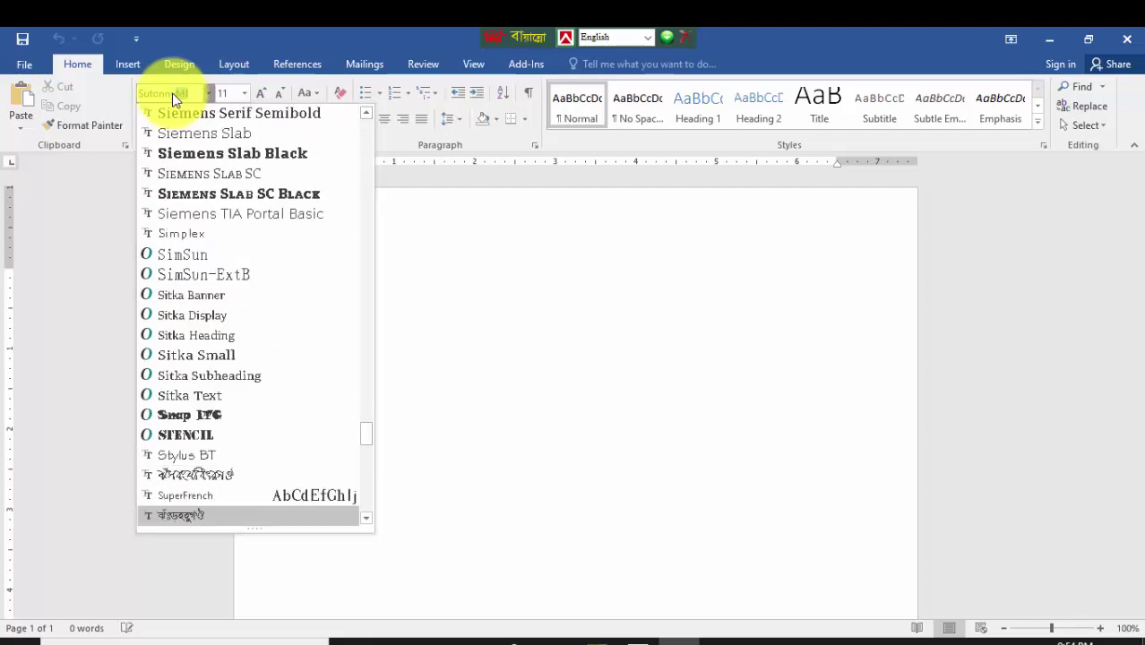
pyautogui.press('Return')
pyautogui.click(645, 38)
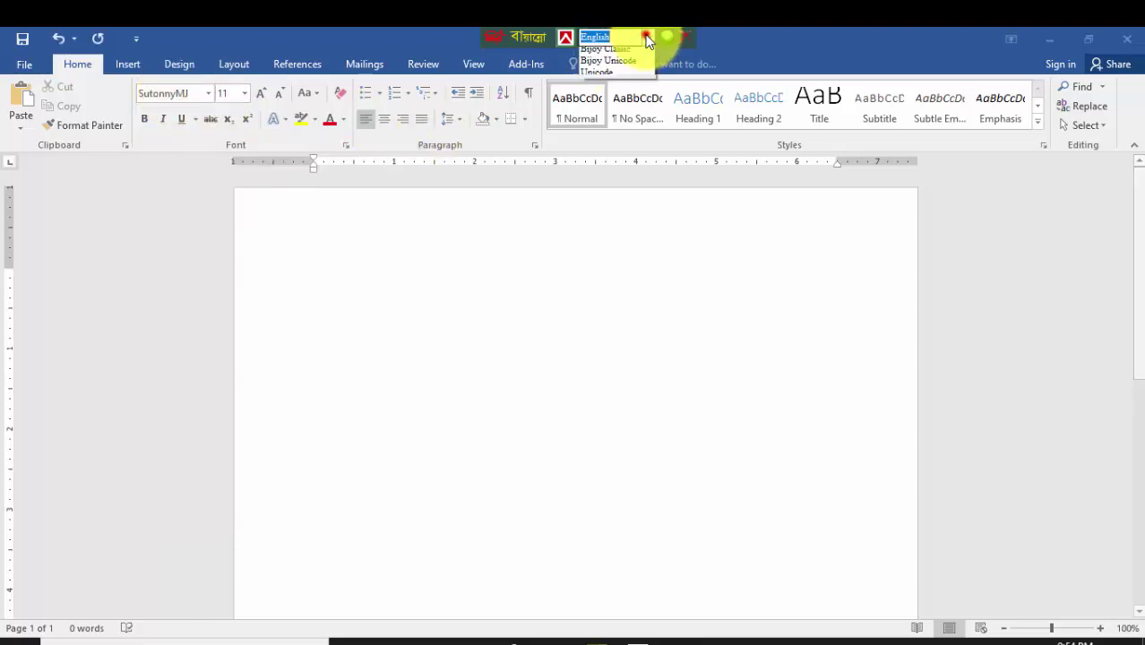
pyautogui.click(618, 62)
pyautogui.click(456, 270)
# Set the font size to 22 and enter the Bangla sample text "আমার ও পরান" in the blank document
pyautogui.click(243, 93)
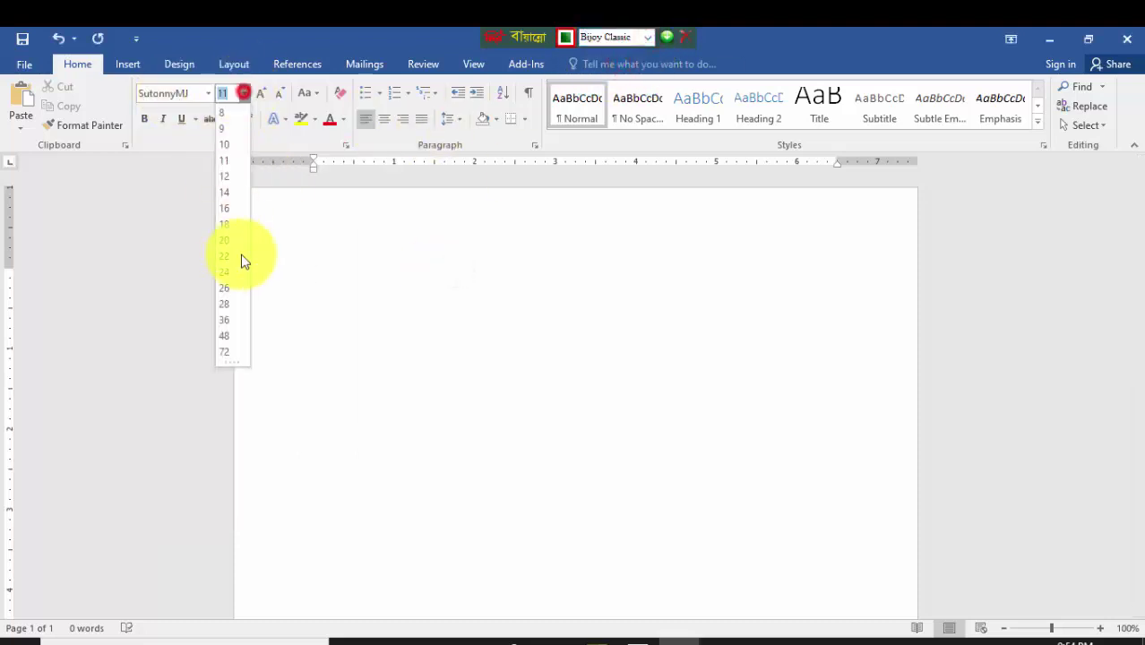
pyautogui.click(228, 256)
pyautogui.write('আমার ও পরান')
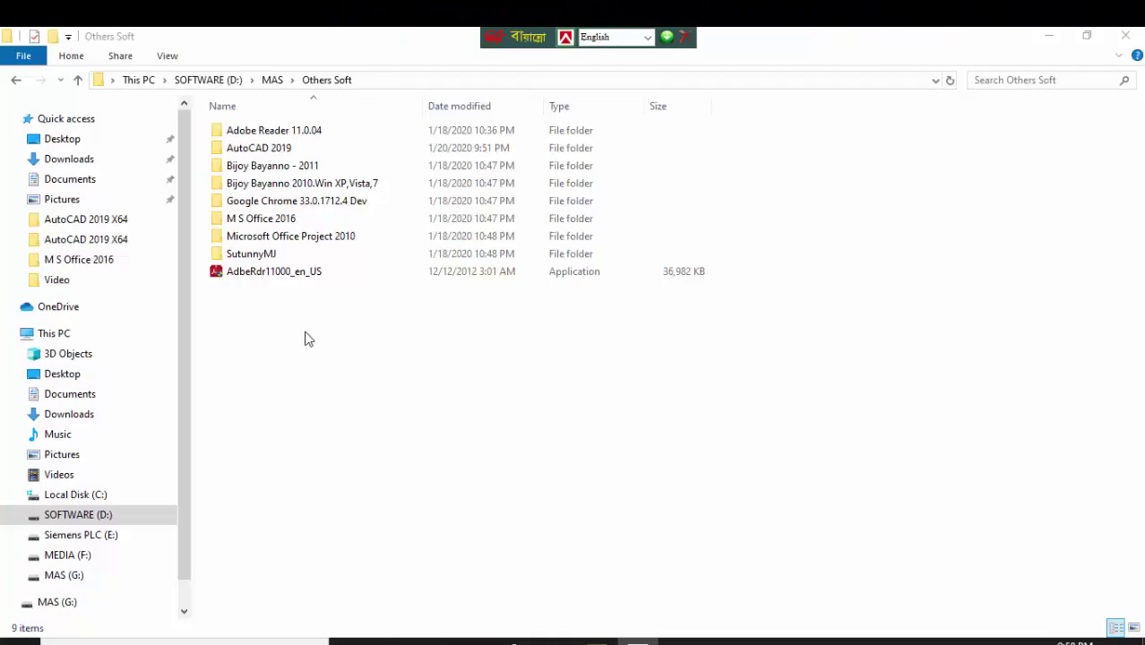
# Copy all font files from the SutunnyMJ folder in Others Soft and minimize the folder window
pyautogui.click(254, 259)
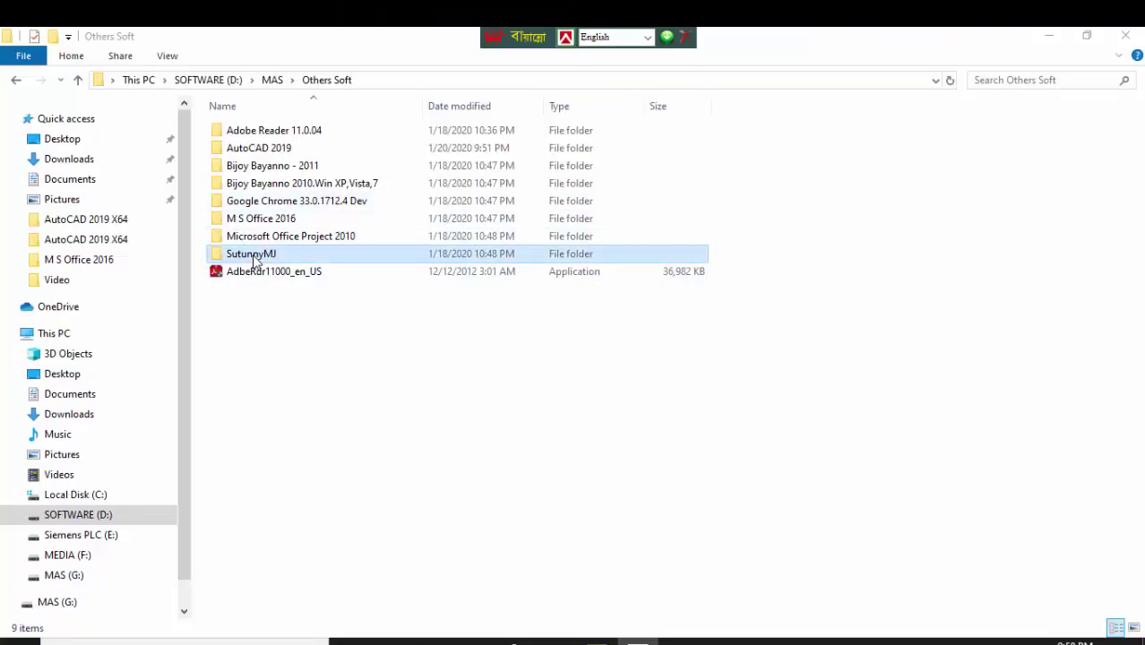
pyautogui.doubleClick(254, 259)
pyautogui.click(289, 189)
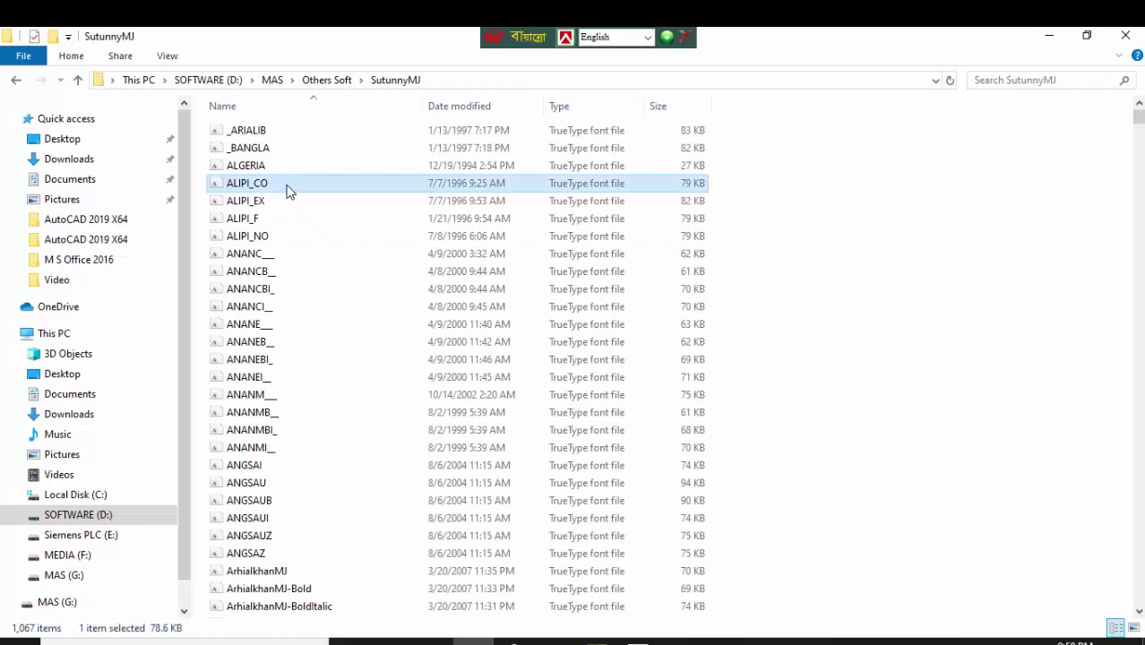
pyautogui.hotkey('ctrl', 'a')
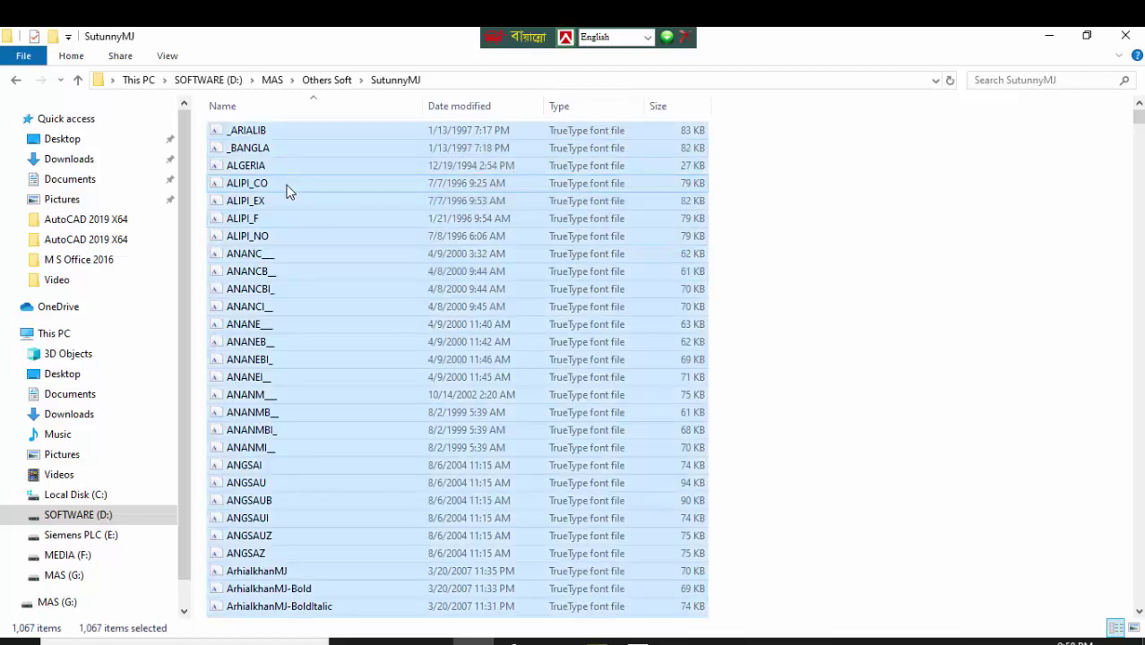
pyautogui.rightClick(288, 186)
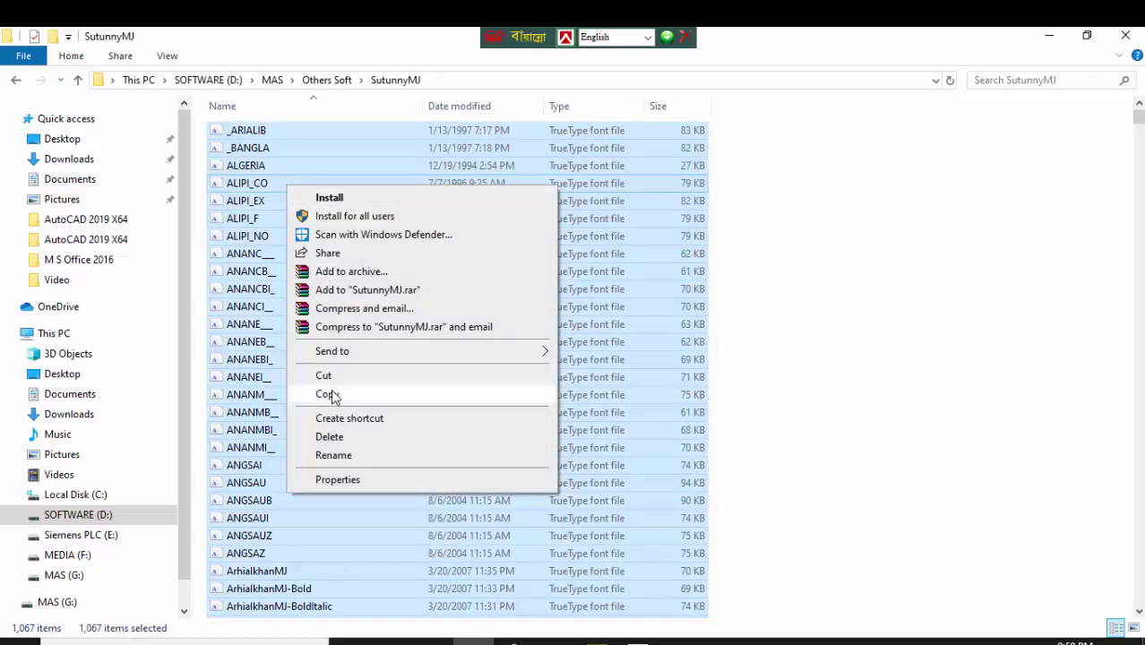
pyautogui.click(326, 394)
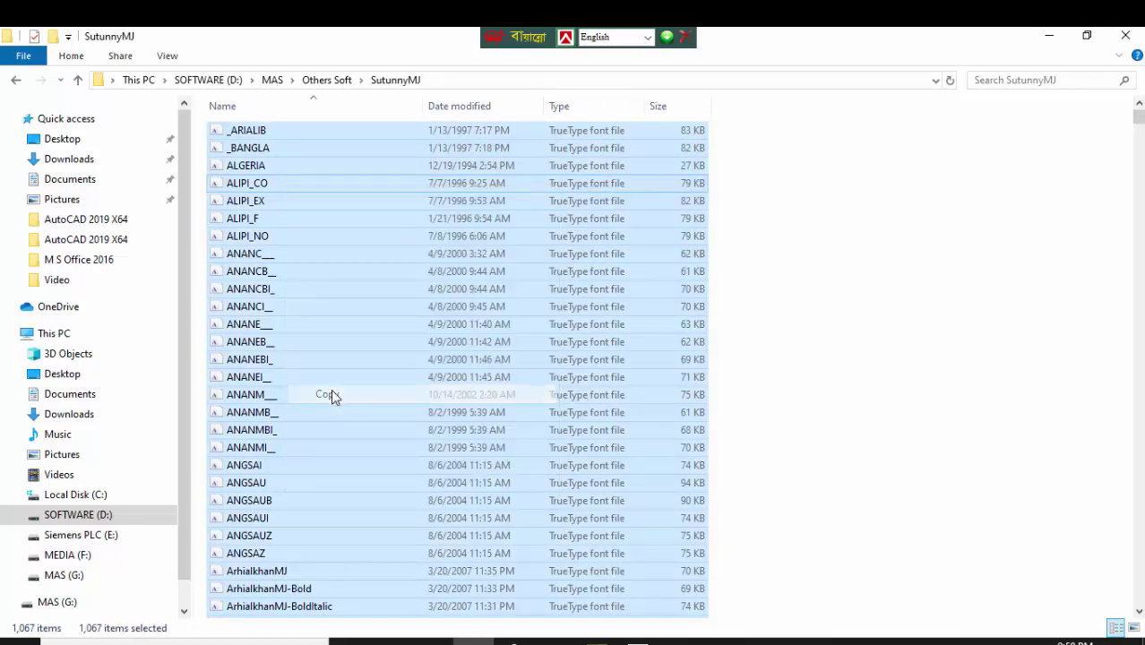
pyautogui.click(1051, 35)
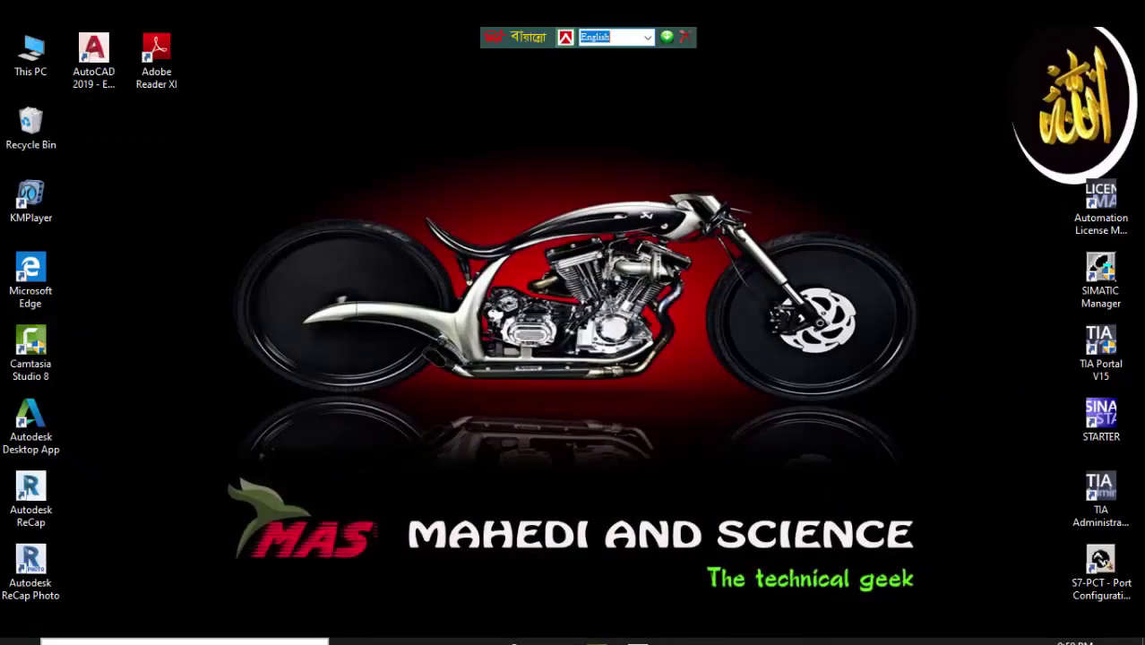
# Find Control Panel through Windows search and open its Fonts folder
pyautogui.click(183, 641)
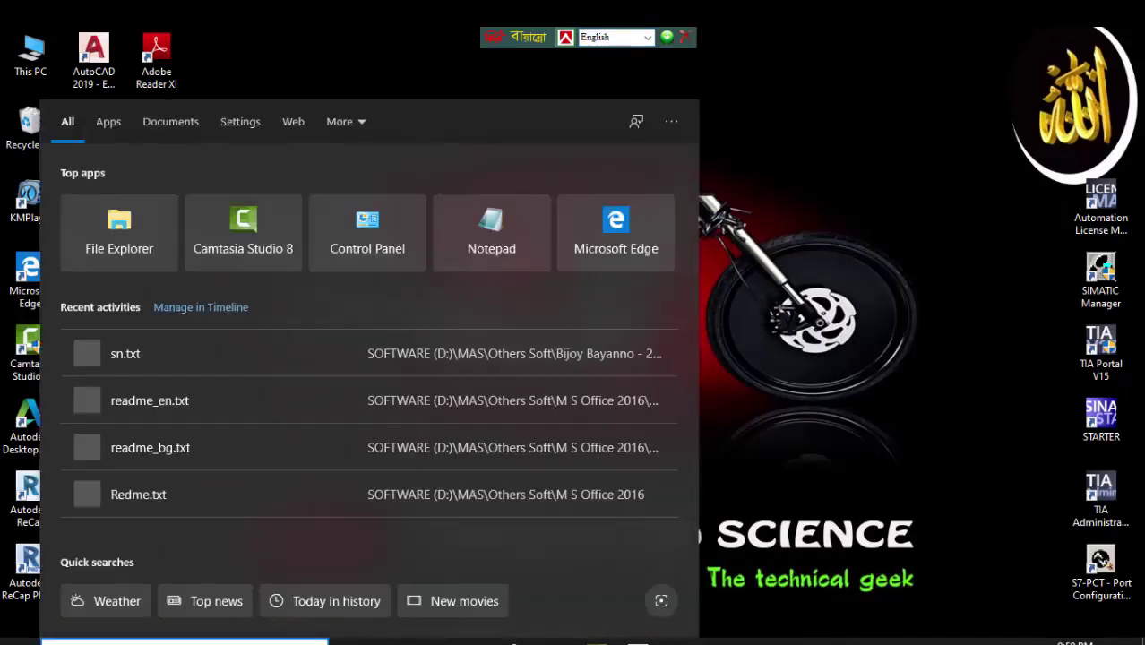
pyautogui.write('con')
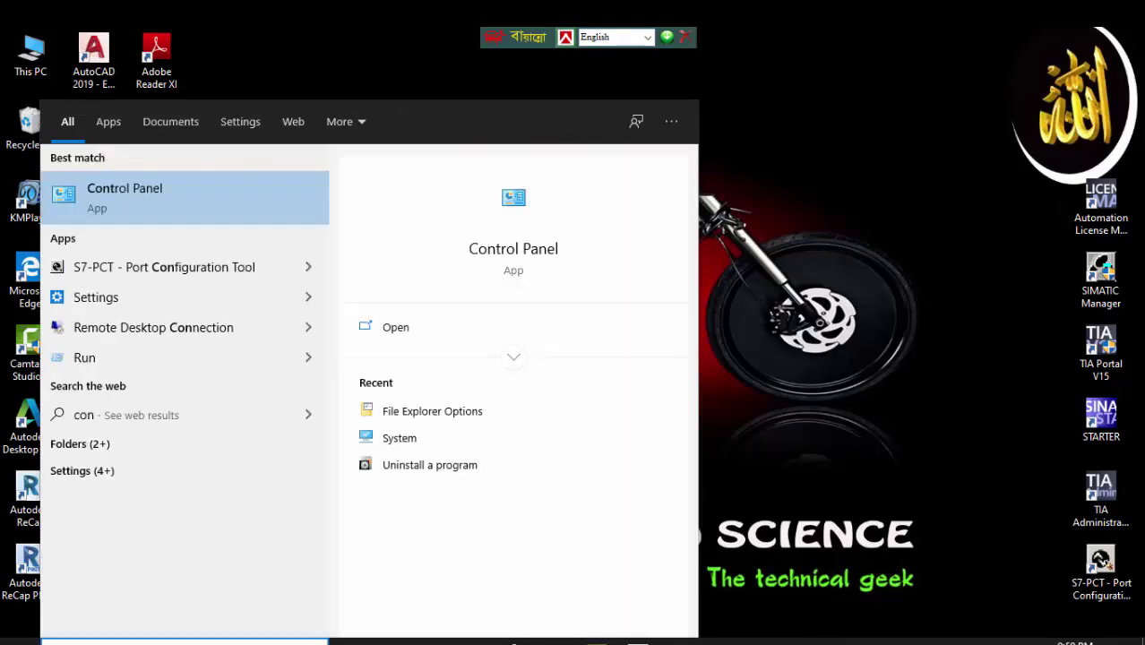
pyautogui.write('t')
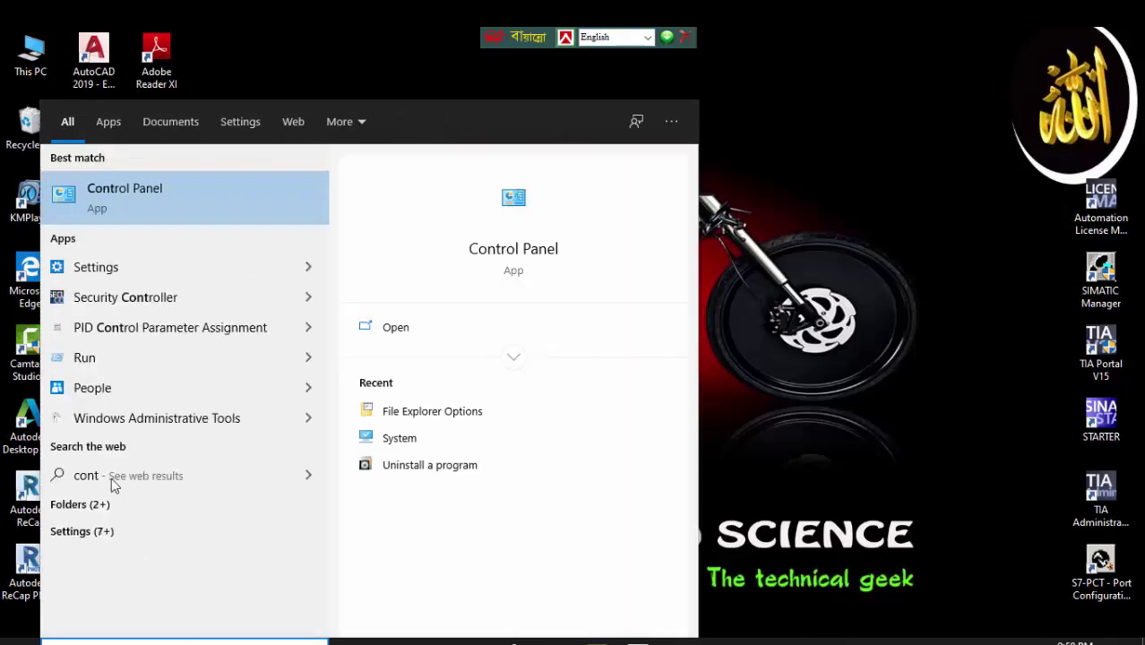
pyautogui.click(131, 191)
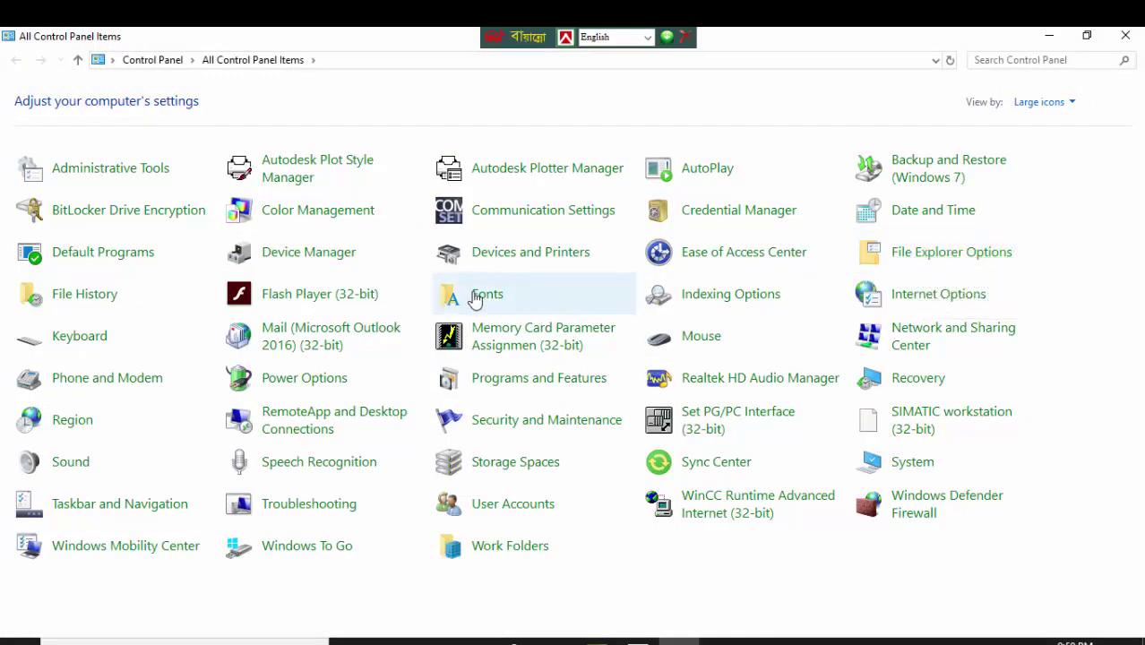
pyautogui.click(476, 302)
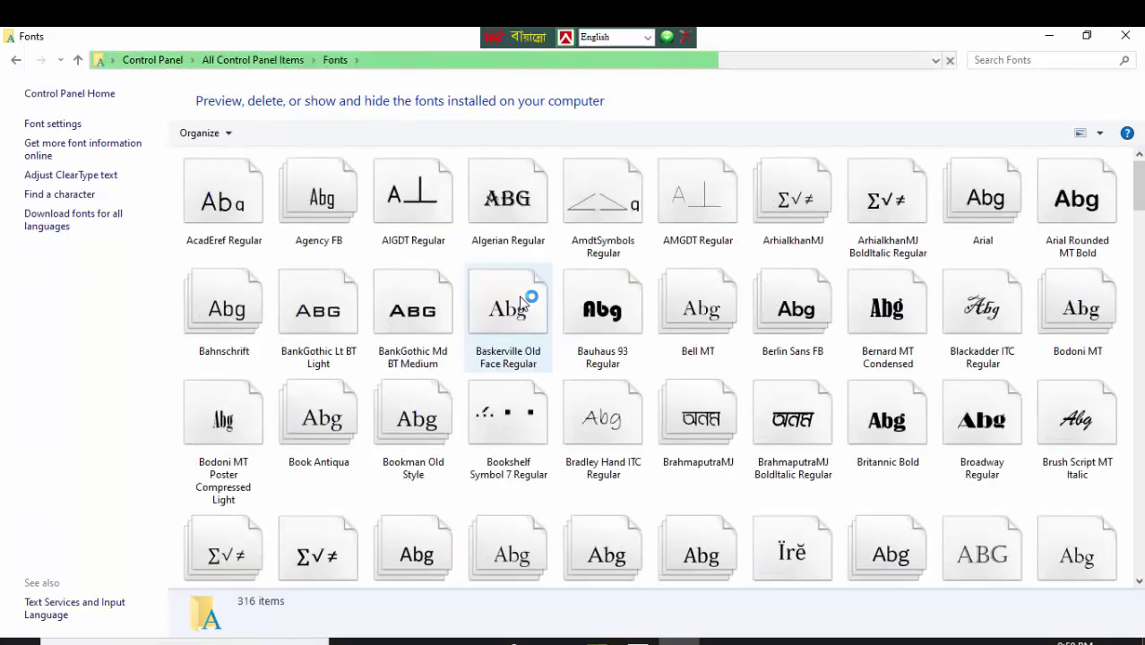
# Paste the copied font files into the Fonts folder, suppress invalid-font warnings for the remaining items, and refresh the folder
pyautogui.hotkey('ctrl', 'v')
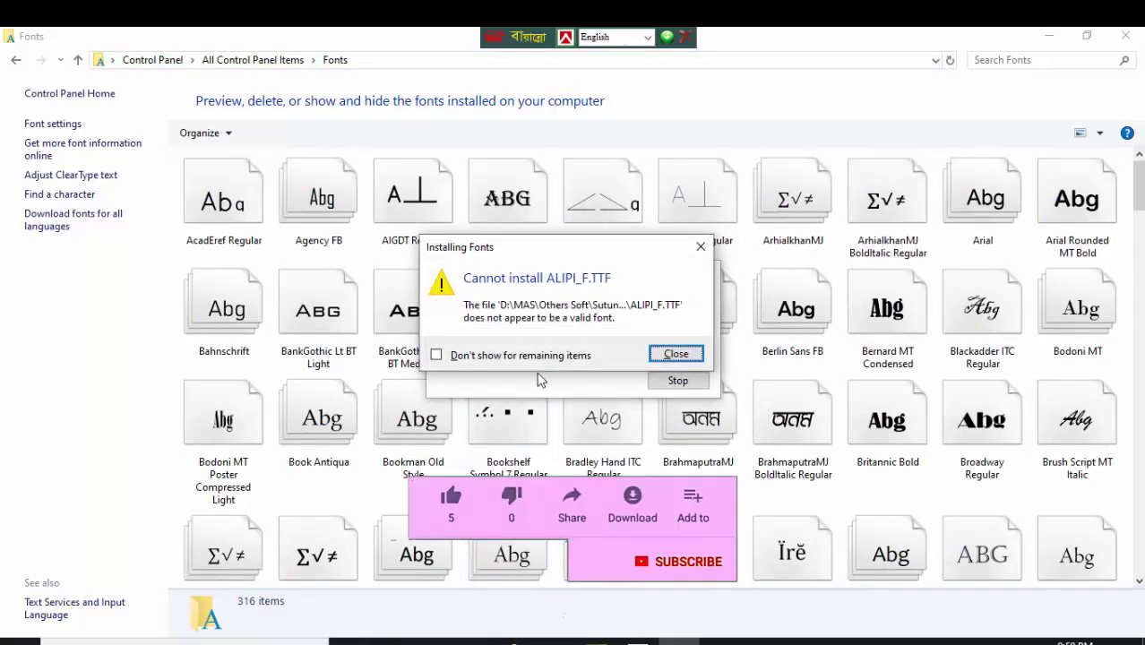
pyautogui.click(457, 357)
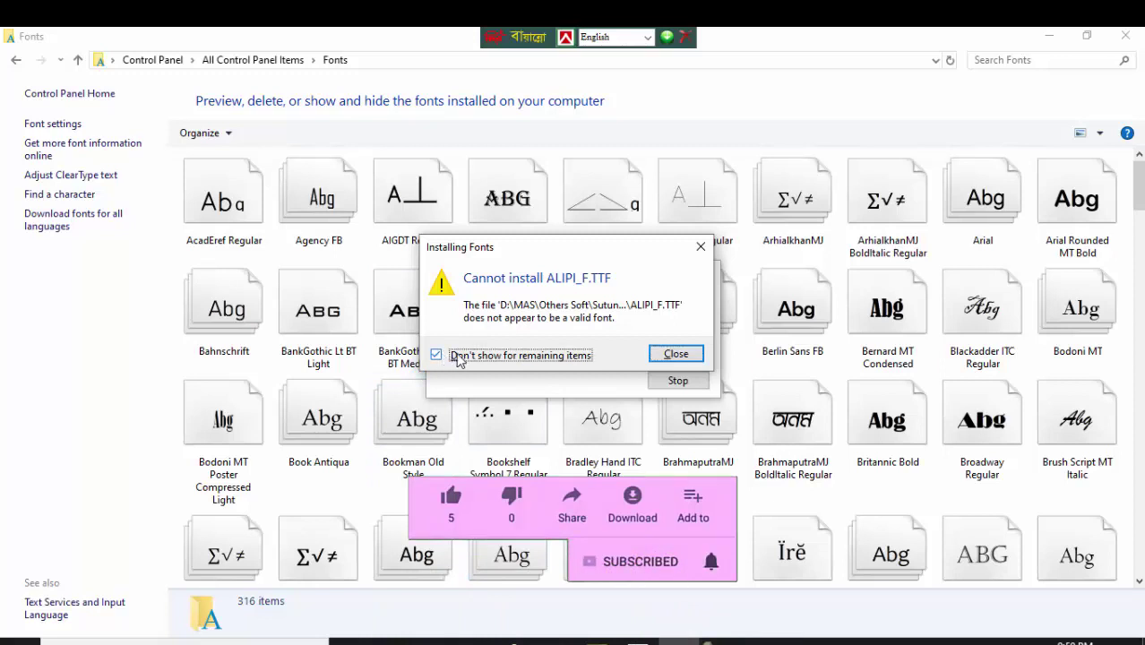
pyautogui.click(675, 355)
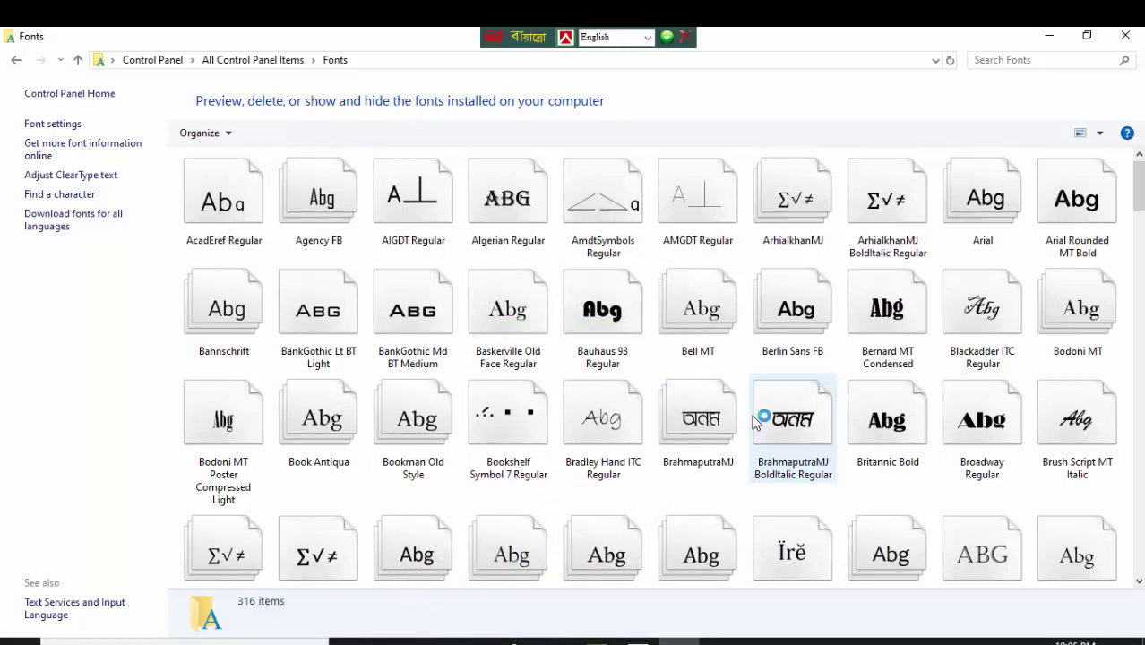
pyautogui.press('F5')
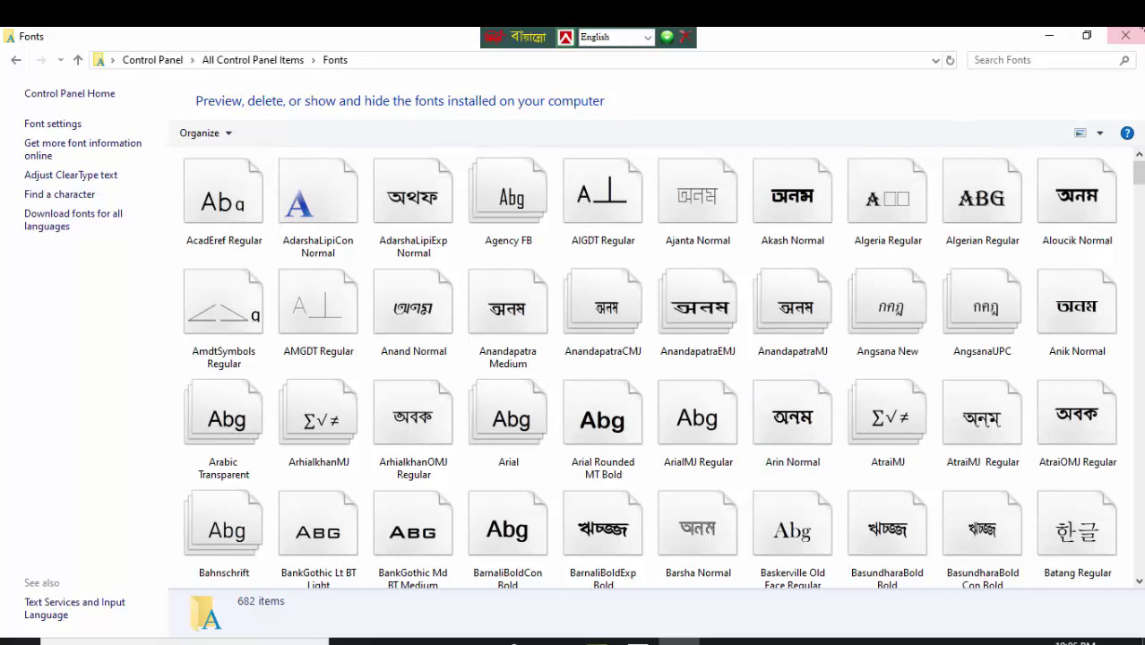
# Close the Fonts window and refresh the desktop
pyautogui.click(1125, 36)
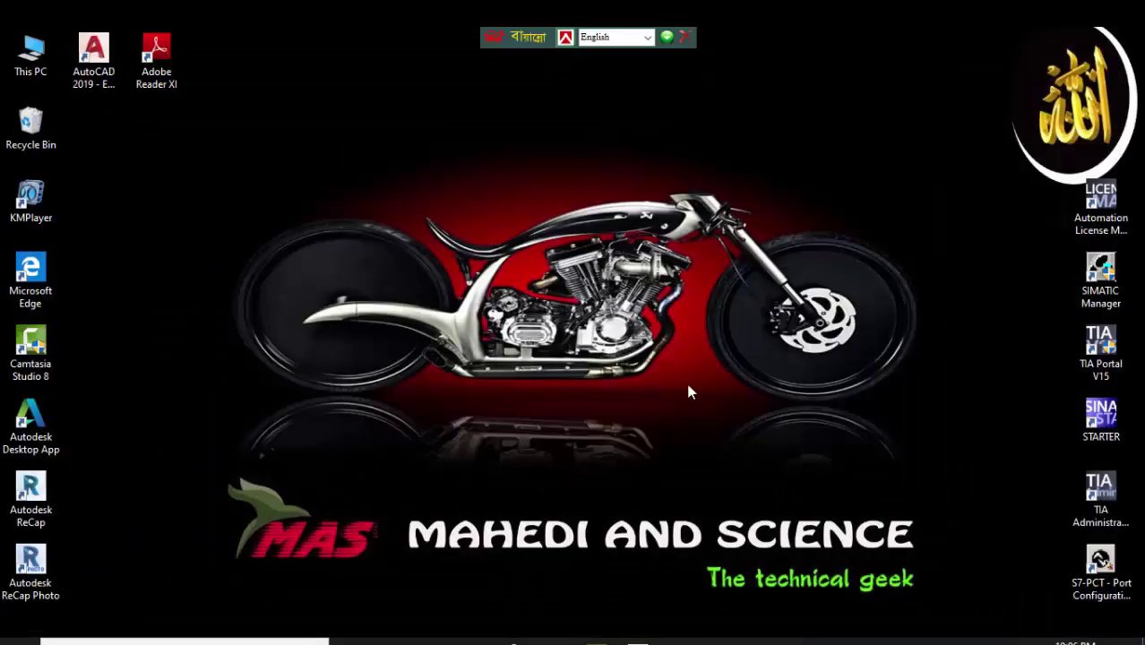
pyautogui.rightClick(586, 227)
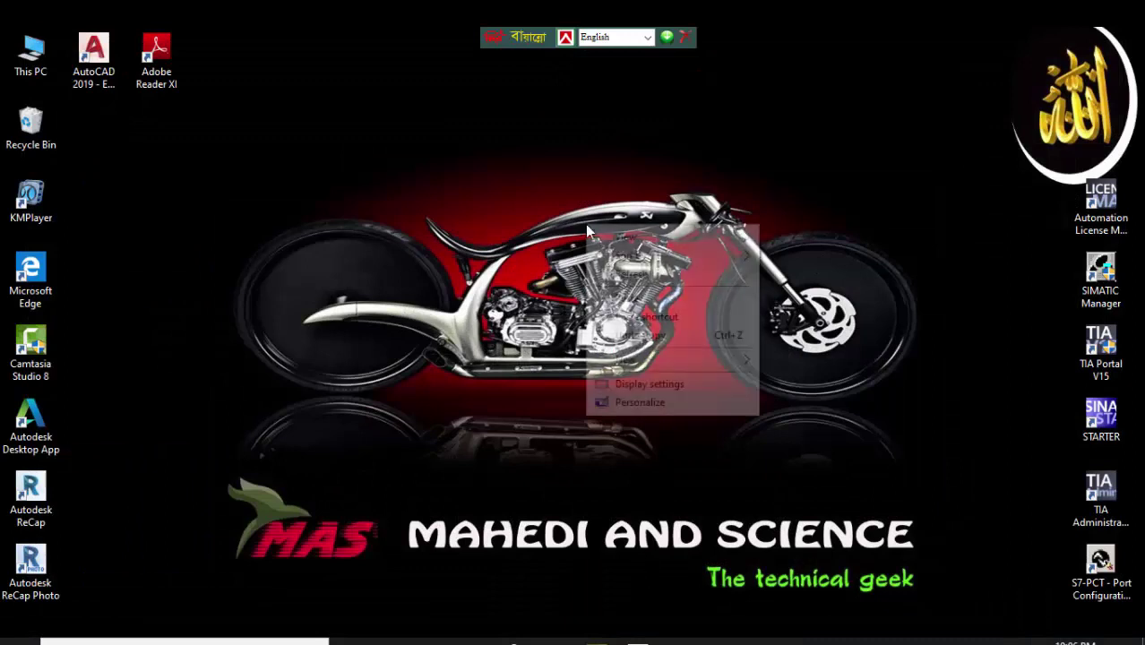
pyautogui.click(625, 275)
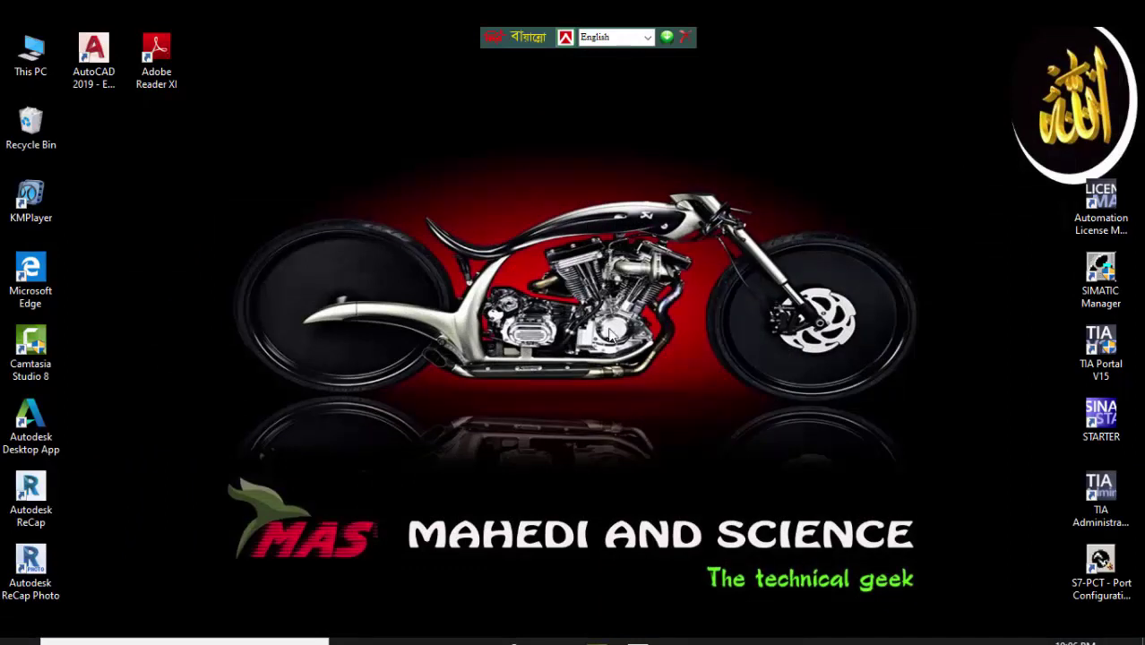